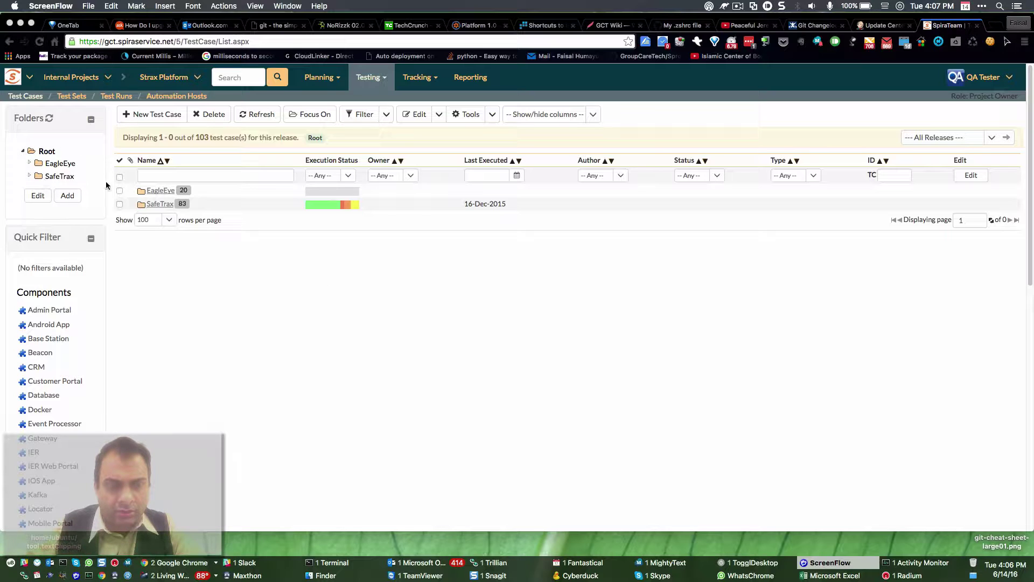
Step: Expand SafeTrax and list its Beta Test, IER Demo and Strax Registration folders with status bars
left_click(30, 177)
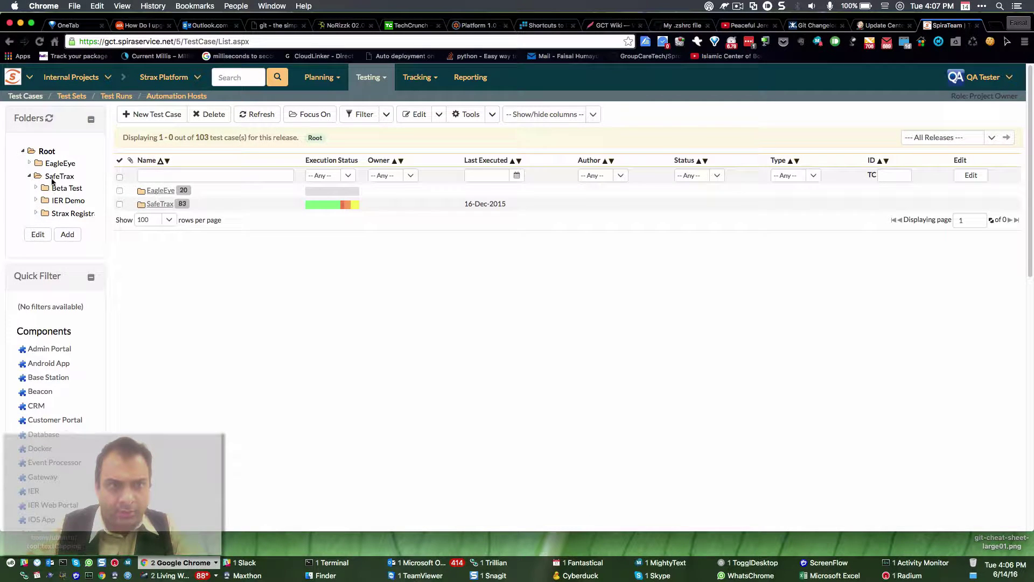
left_click(53, 180)
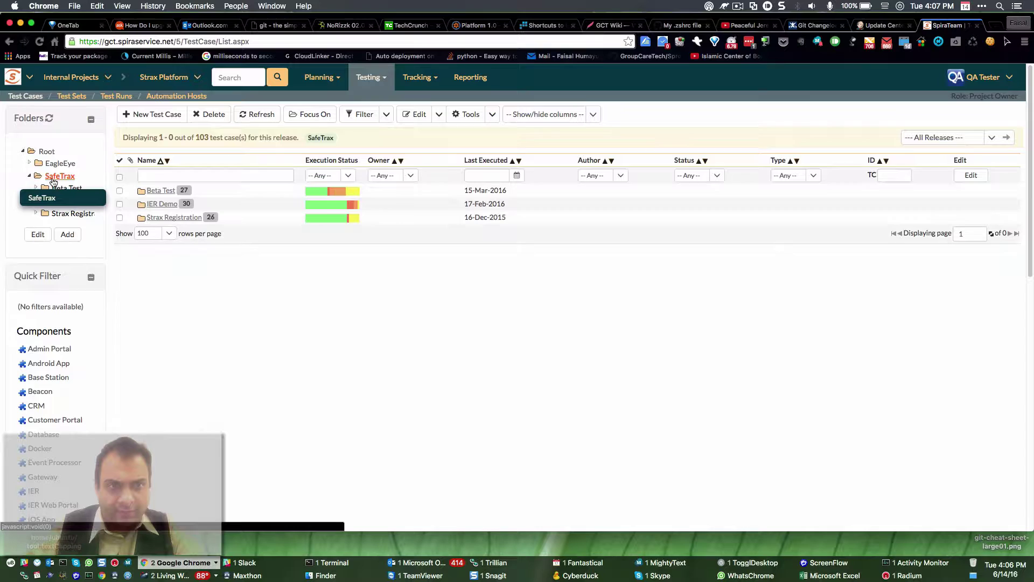
mouse_move(351, 220)
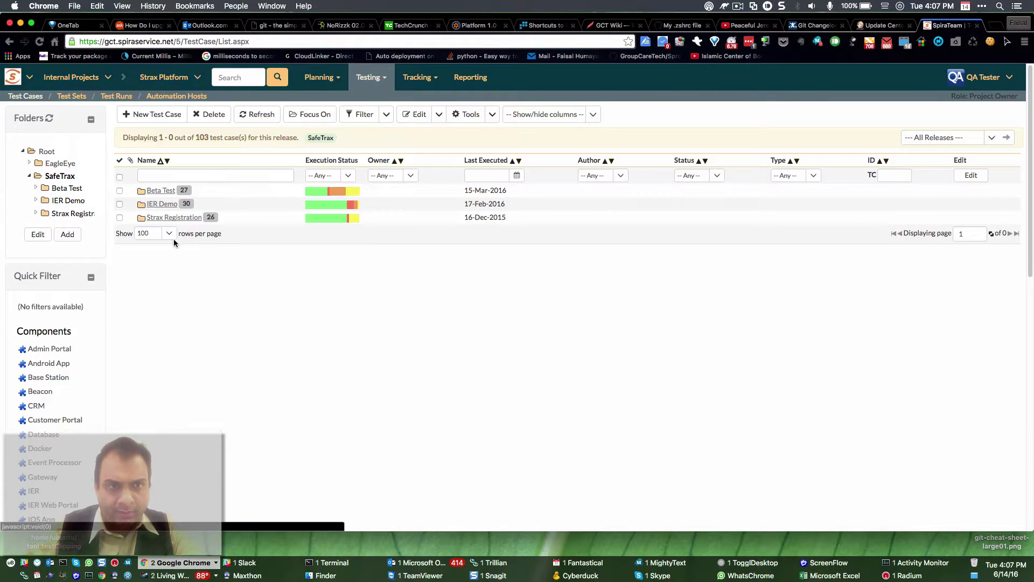
Step: Widen the Folders panel and show Account Setup's four Passed test cases (TC:72–76) under Strax Registration
left_click(36, 214)
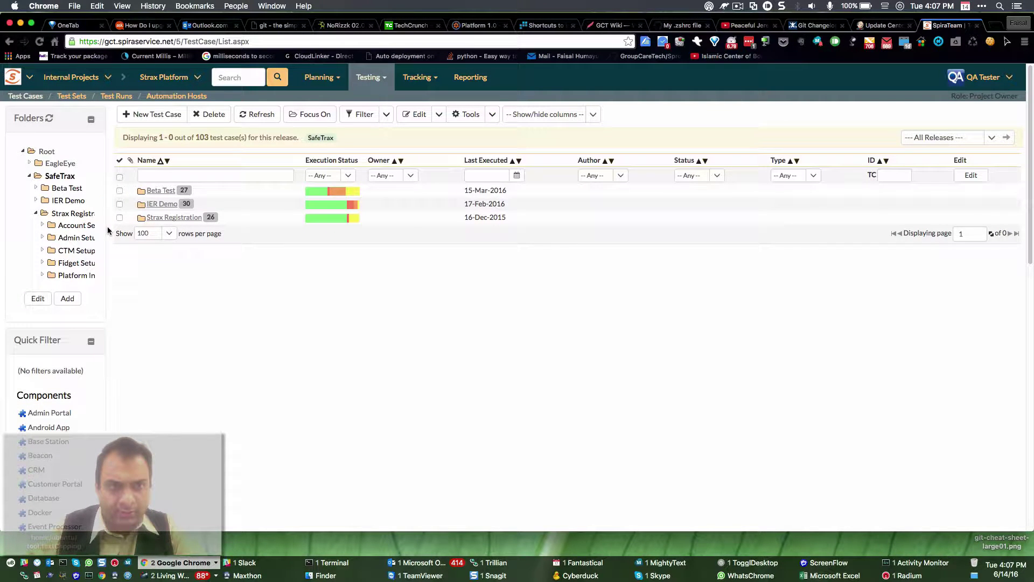
left_click_drag(104, 228, 131, 234)
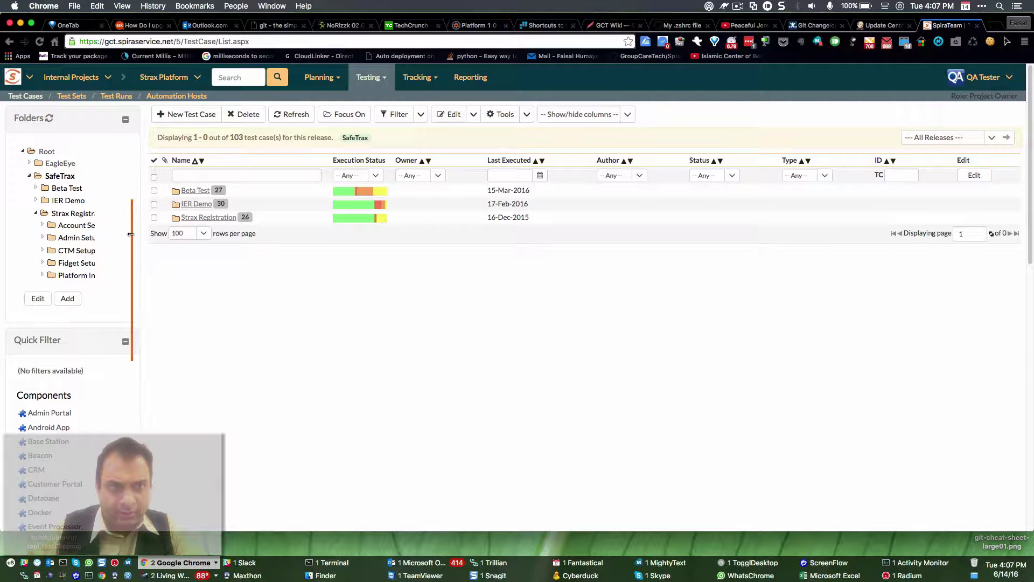
left_click(80, 231)
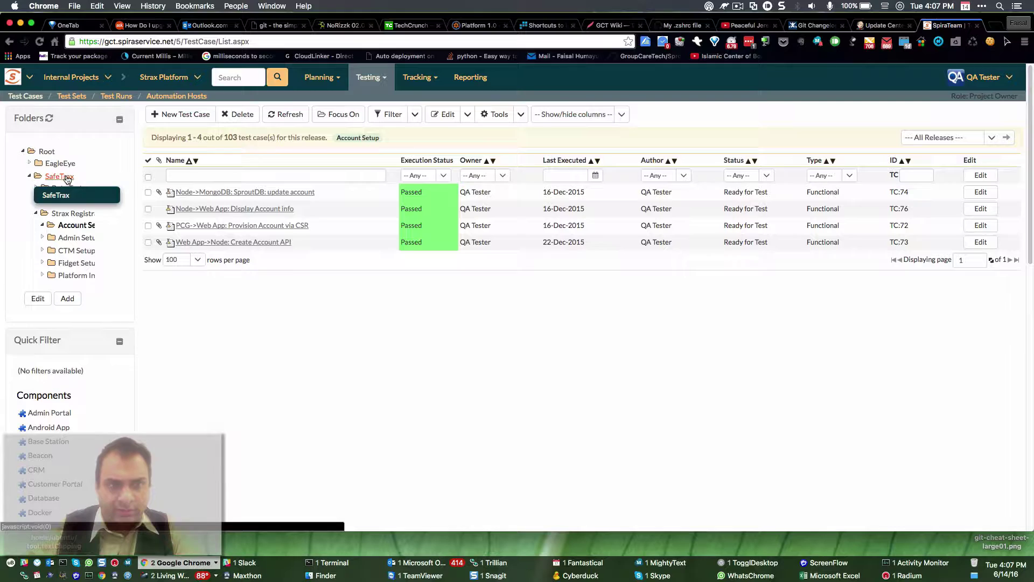
left_click(36, 214)
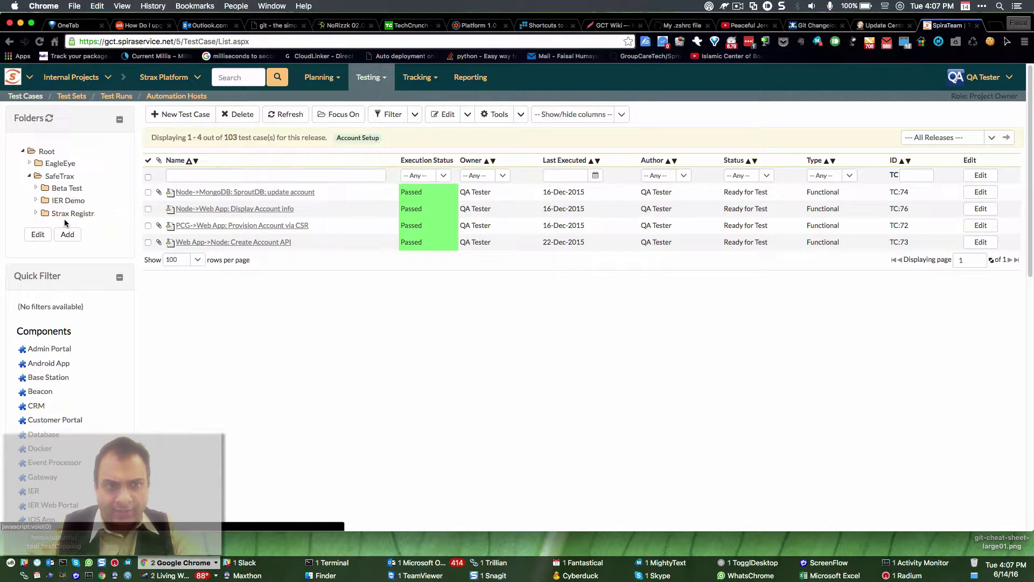
Step: Expand the Beta Test folder and list its contents
left_click(36, 188)
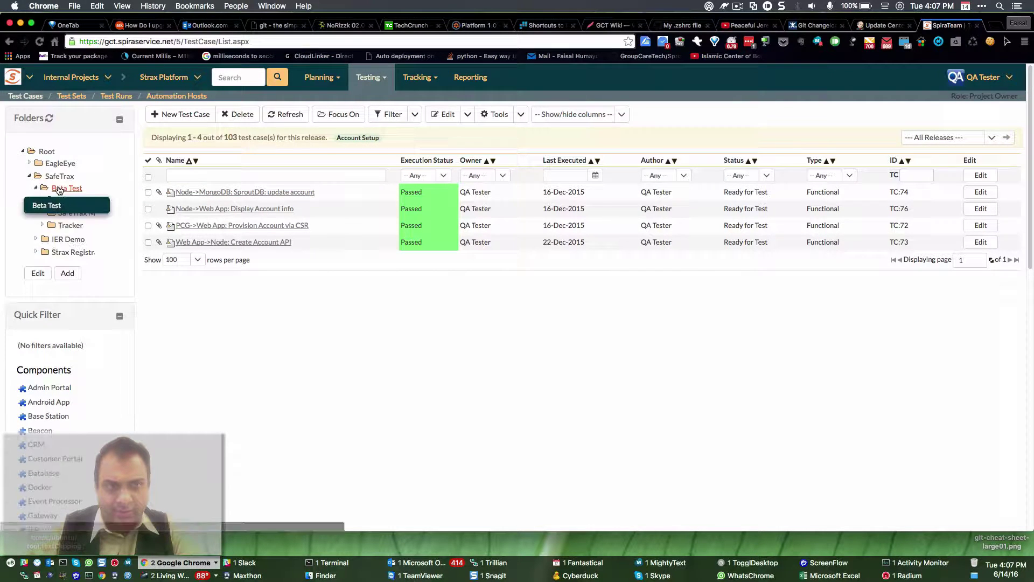
left_click(60, 188)
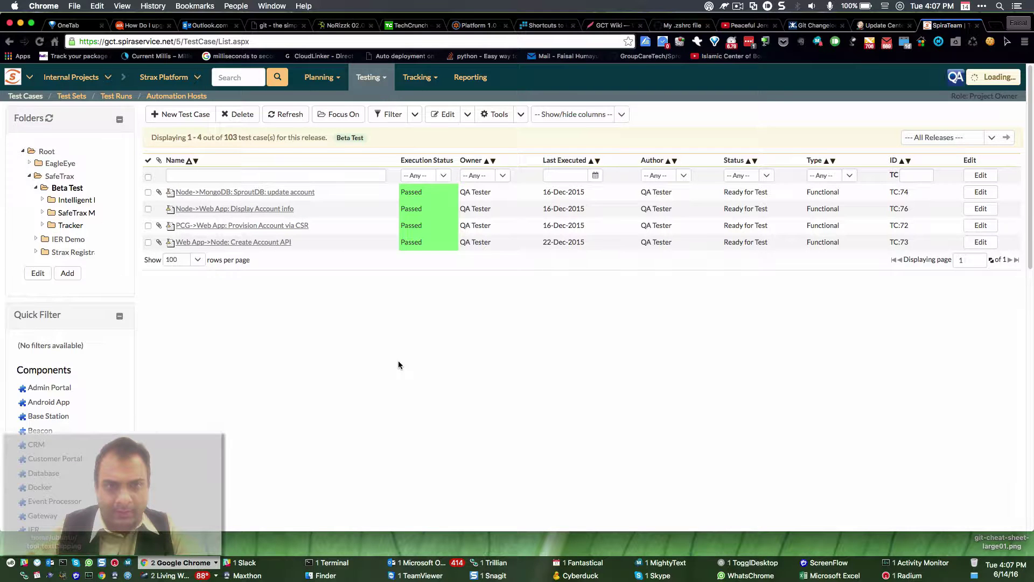
mouse_move(410, 217)
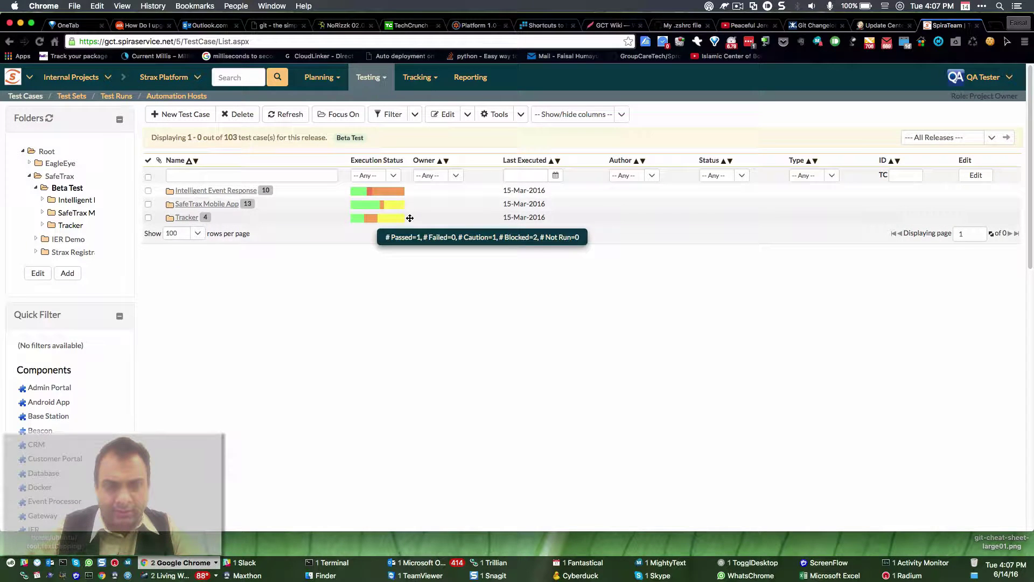
mouse_move(217, 205)
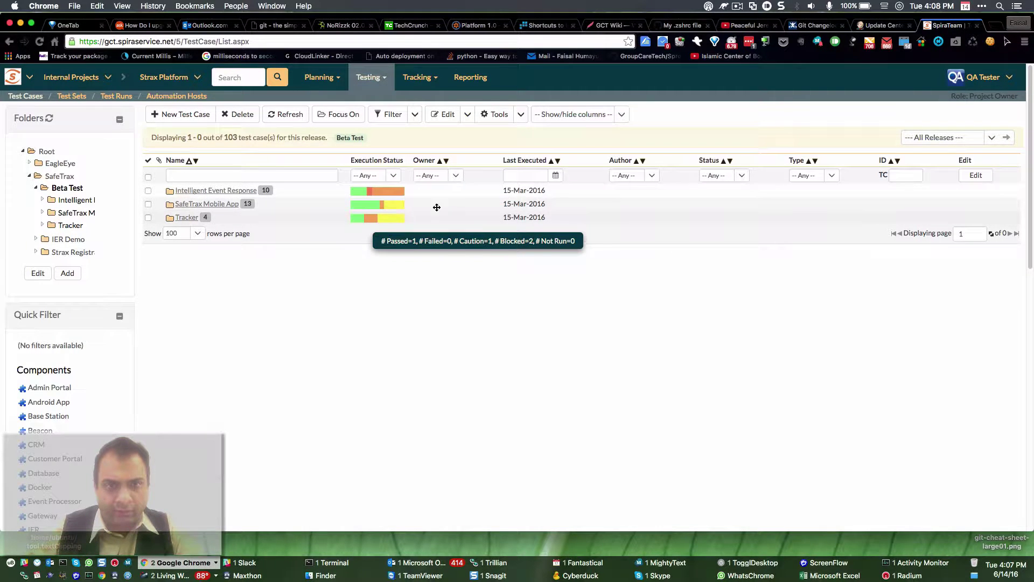
Step: Drill through Intelligent Event Response to Alert Sharing's failed Verify Alert Shared test (TC:158)
mouse_move(62, 214)
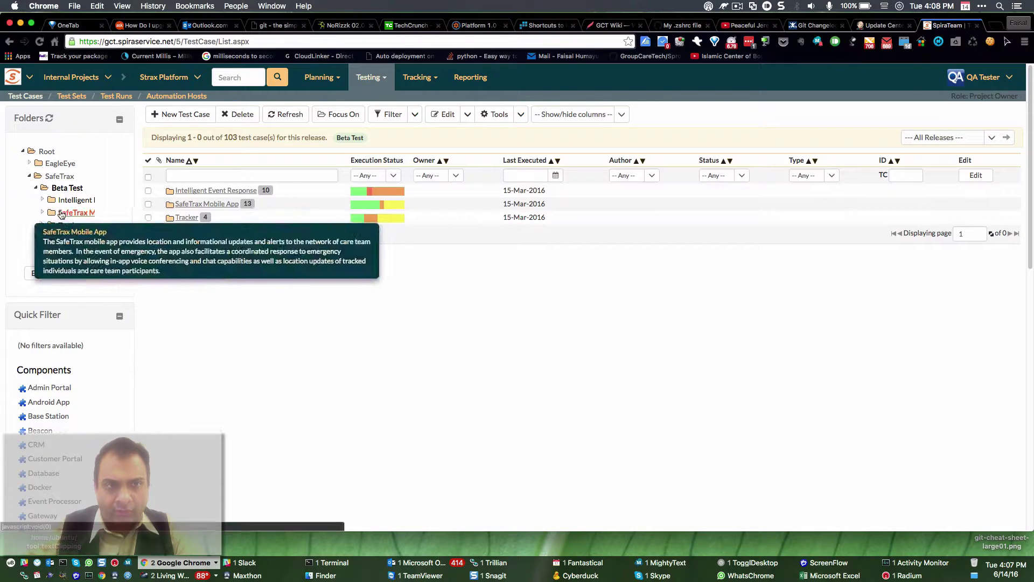
left_click(42, 200)
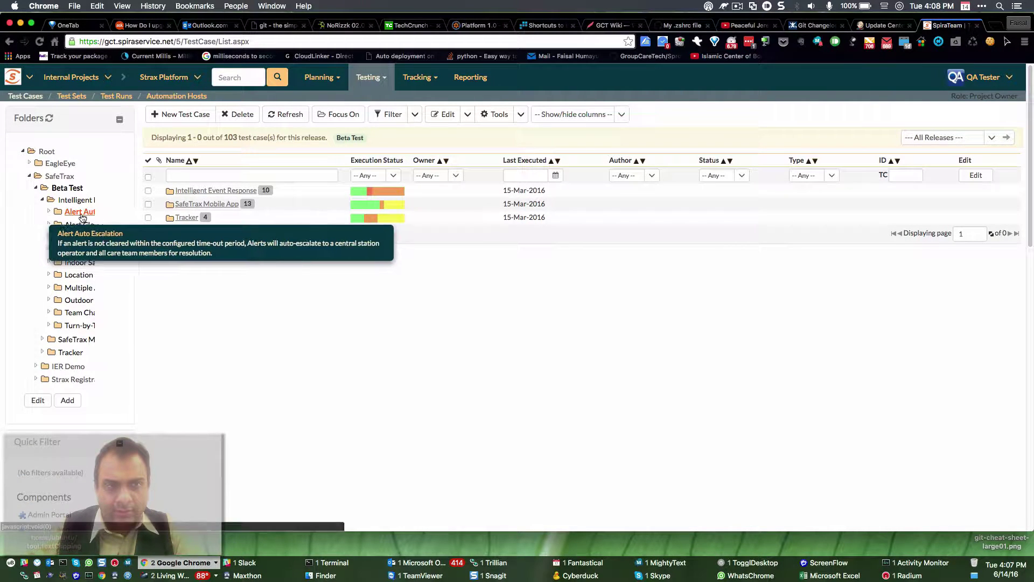
left_click(80, 211)
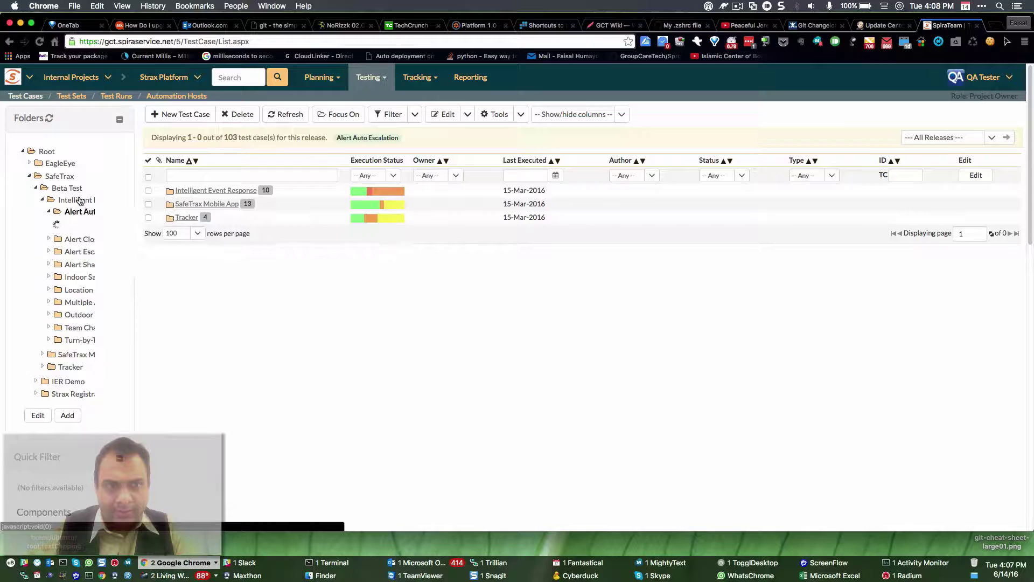
left_click(80, 200)
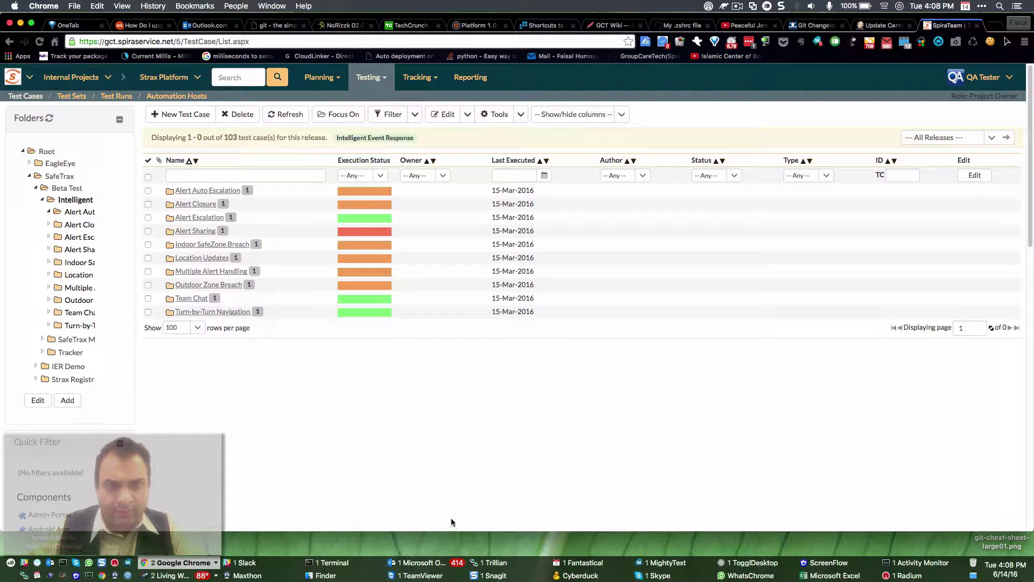
mouse_move(223, 249)
left_click(201, 231)
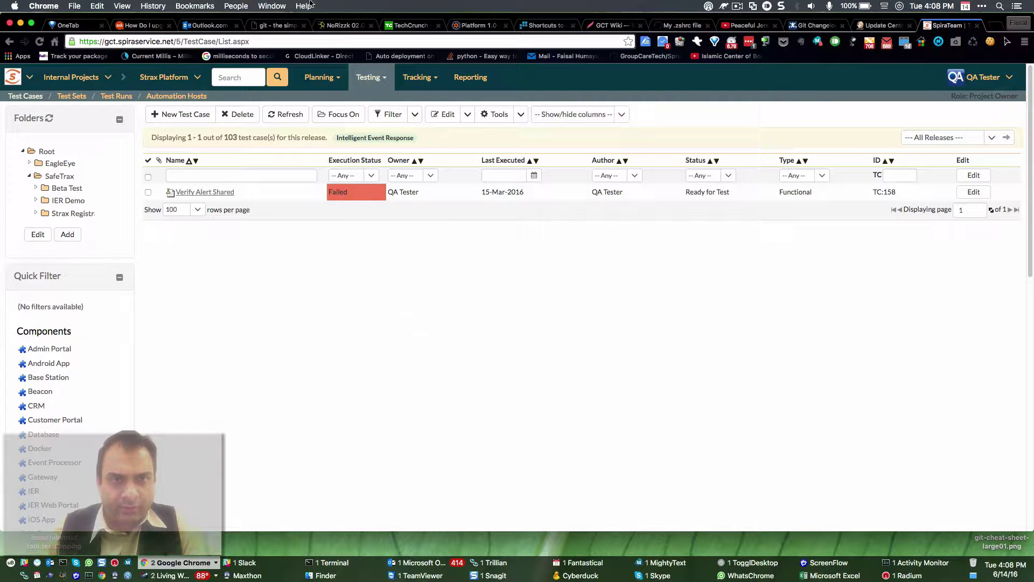
Step: Switch to NoRizzk's sprint #29 (10 Mar – 30 Mar) test backlog and show the sprint list
left_click(329, 26)
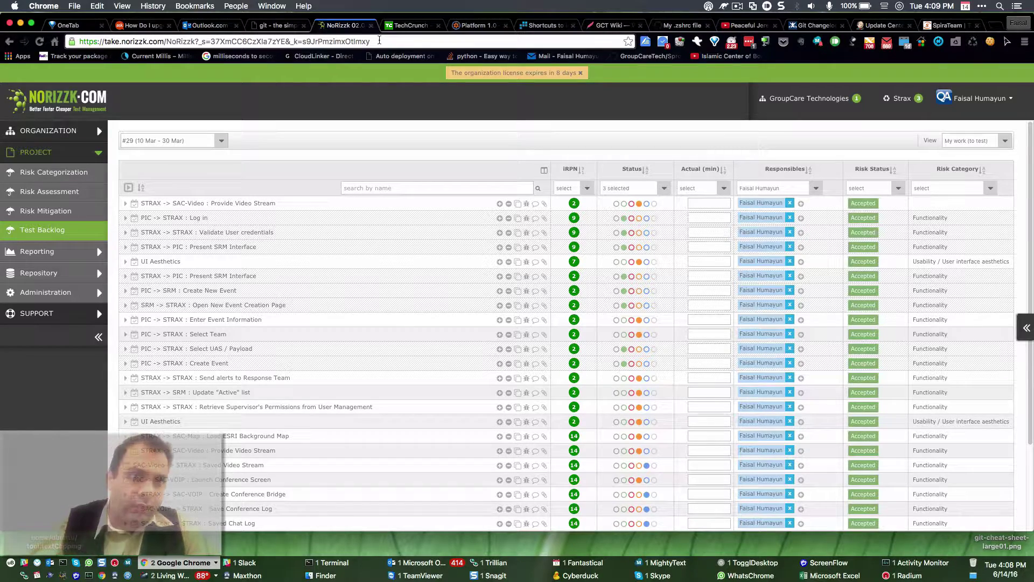
scroll(366, 300, "down", 5)
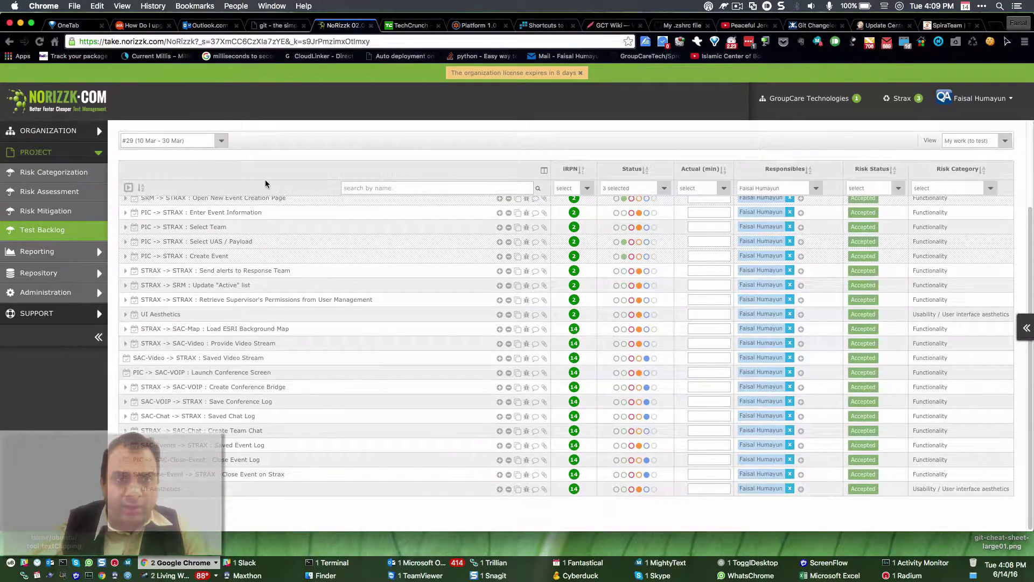
left_click(221, 140)
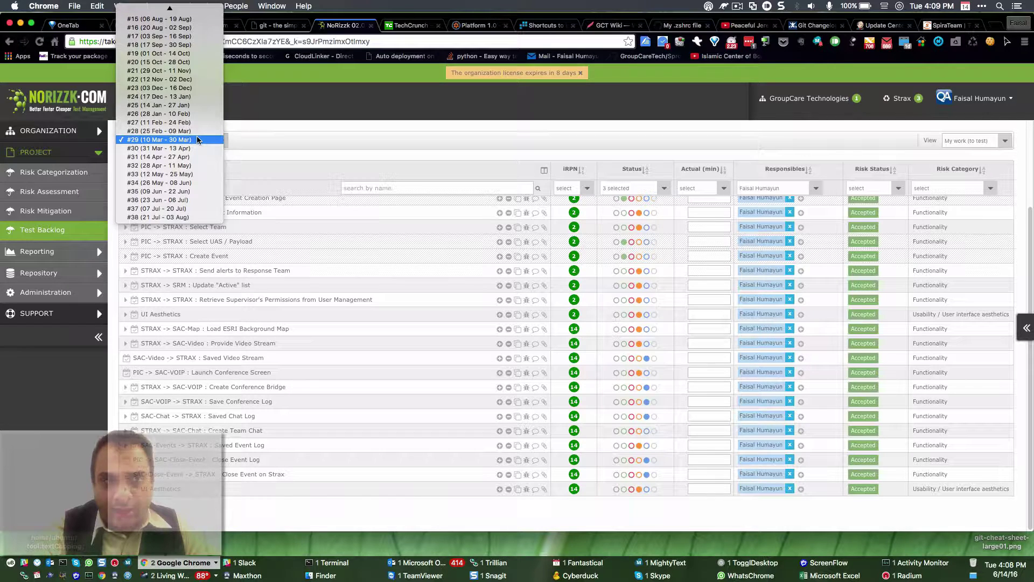
left_click(281, 151)
left_click(197, 143)
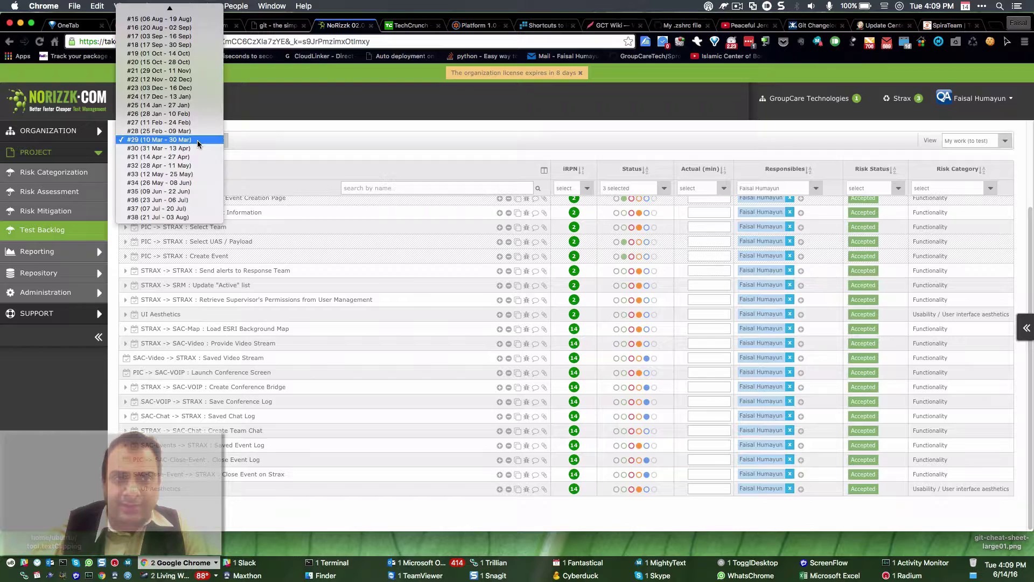
left_click(189, 179)
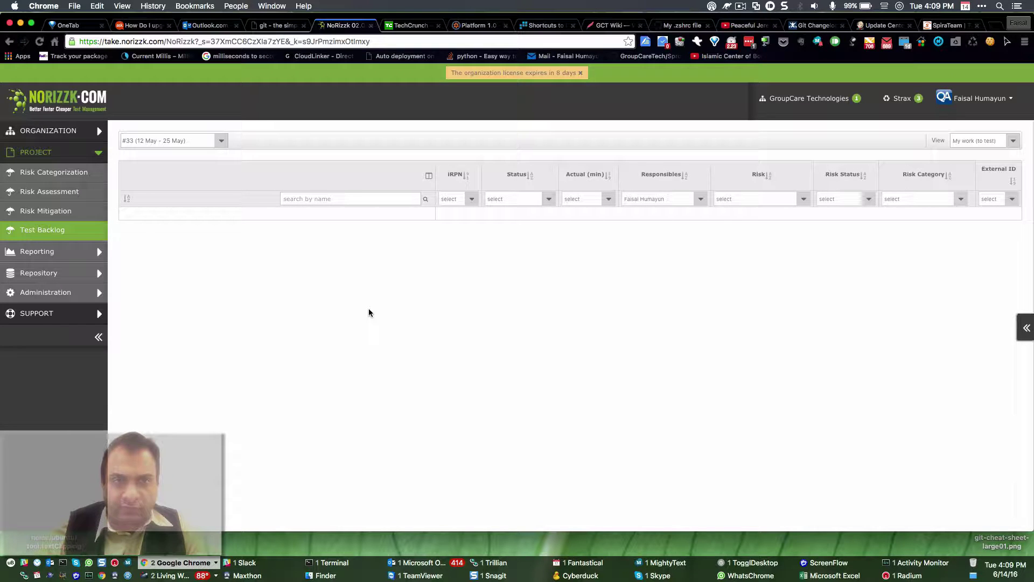
left_click(209, 144)
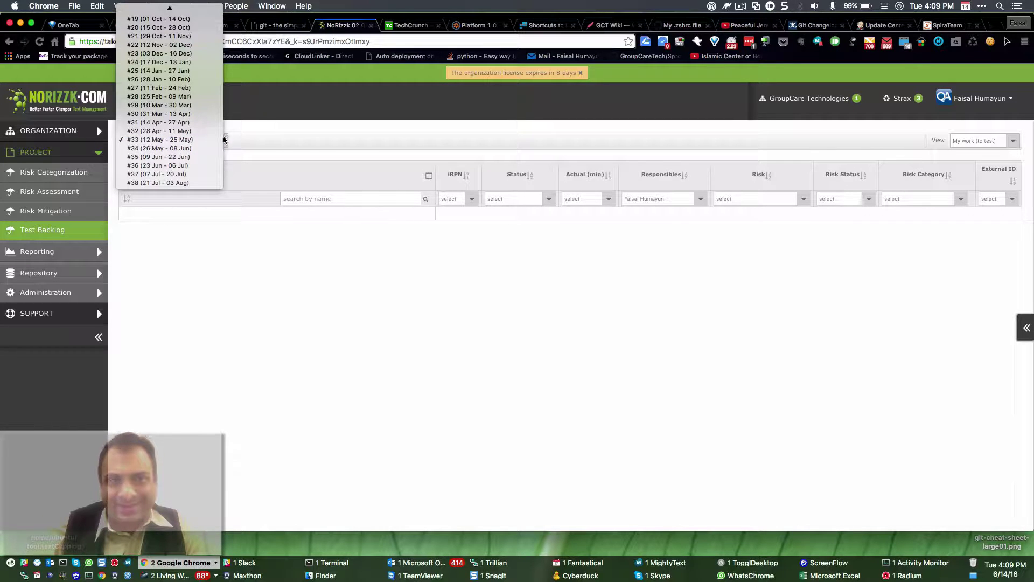
left_click(386, 167)
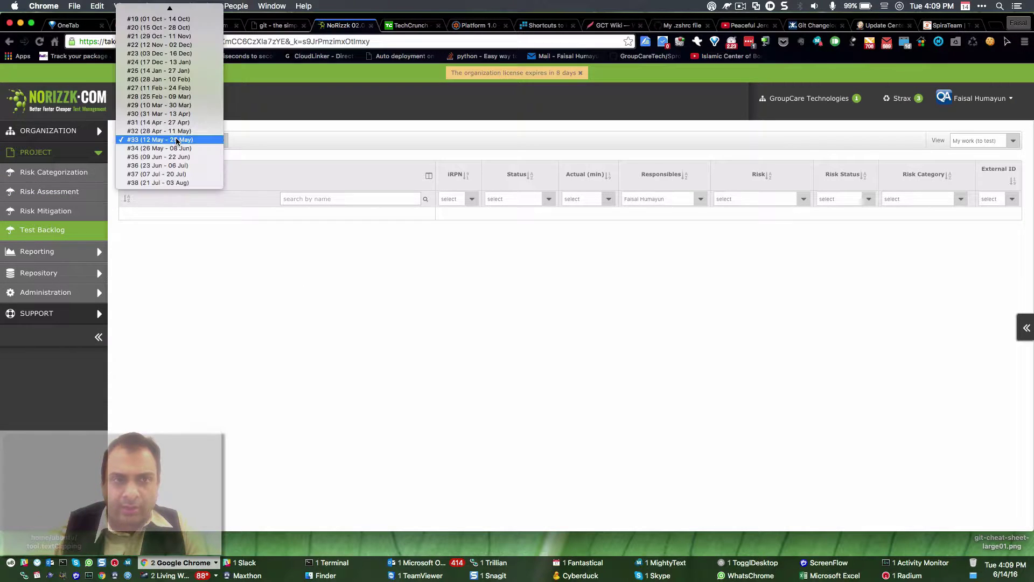
left_click(159, 106)
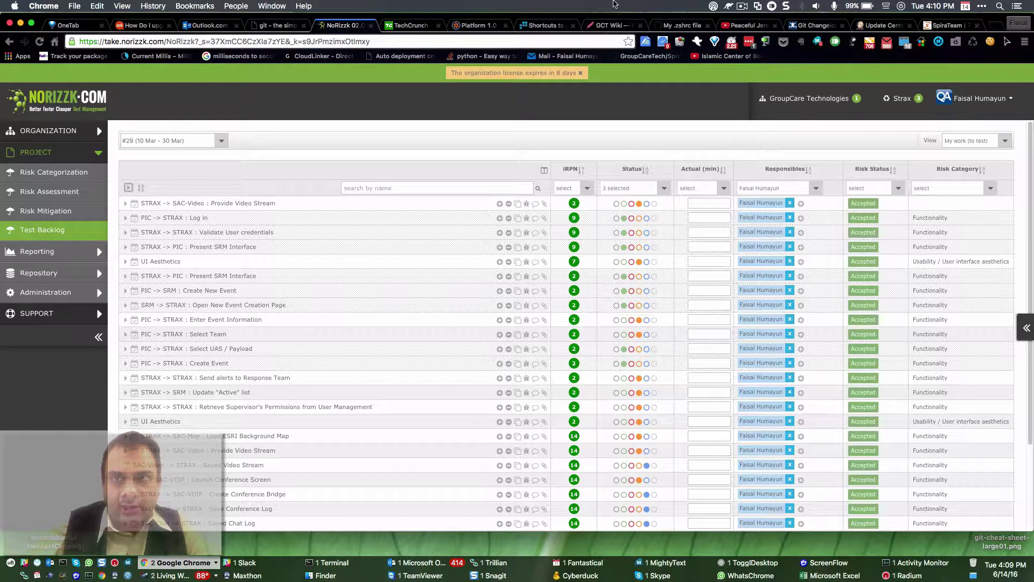
Step: Back in SpiraTeam, list Beta Test's folders and open Intelligent Event Response
left_click(939, 27)
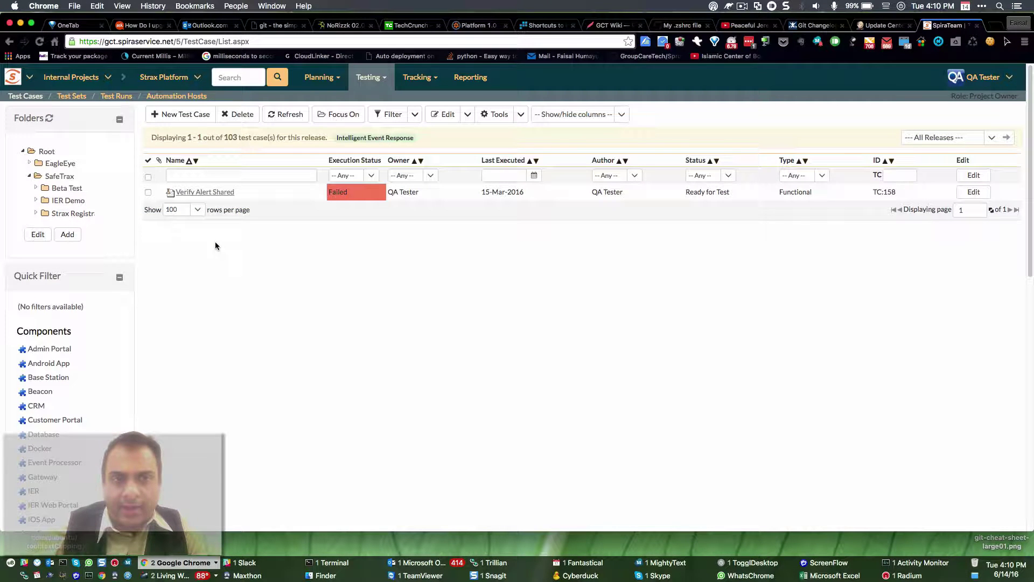
left_click(80, 193)
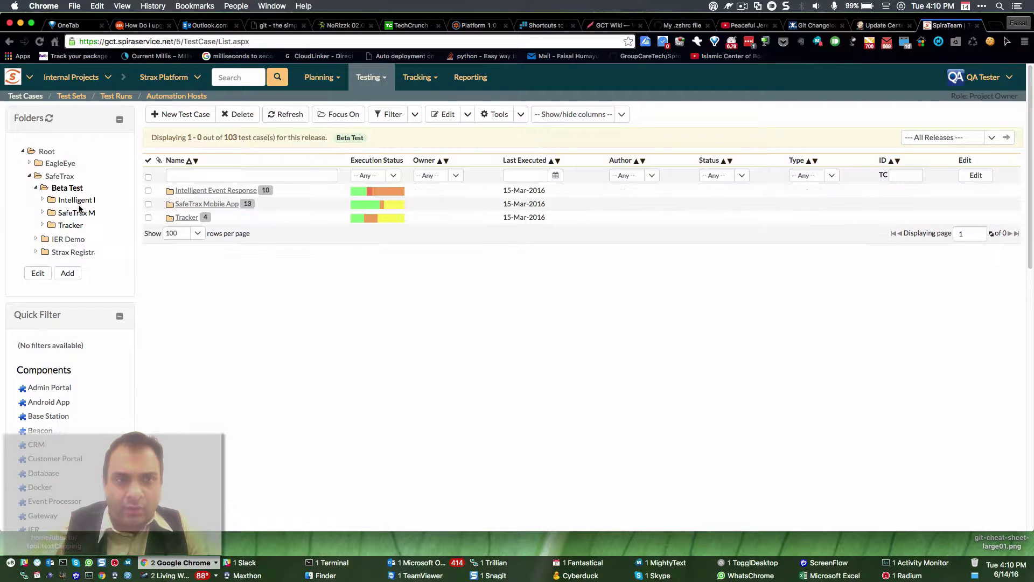
left_click(205, 191)
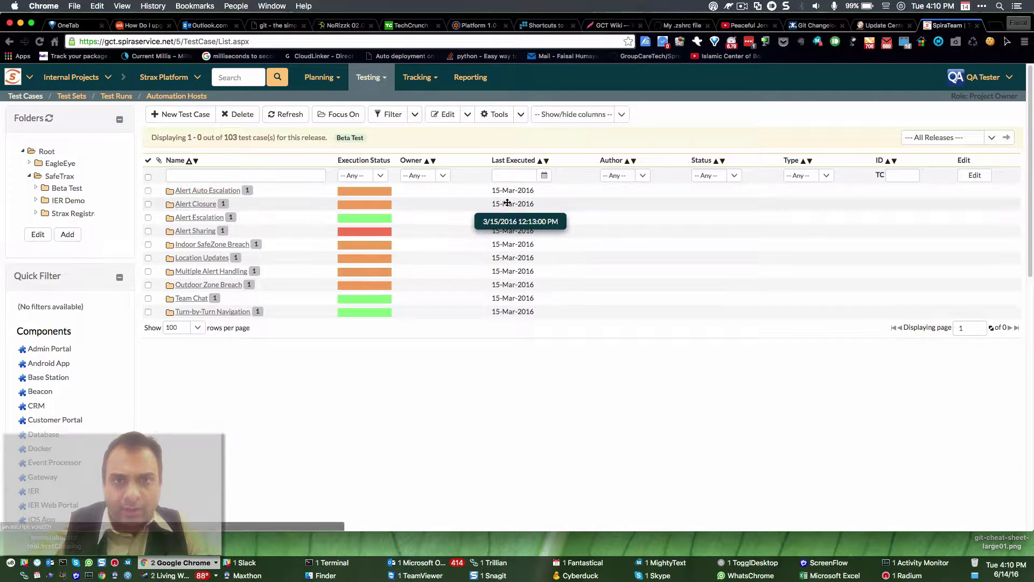
Step: Select all ten folders, dismiss their action menu, and return to NoRizzk's sprint #29 backlog
left_click(149, 178)
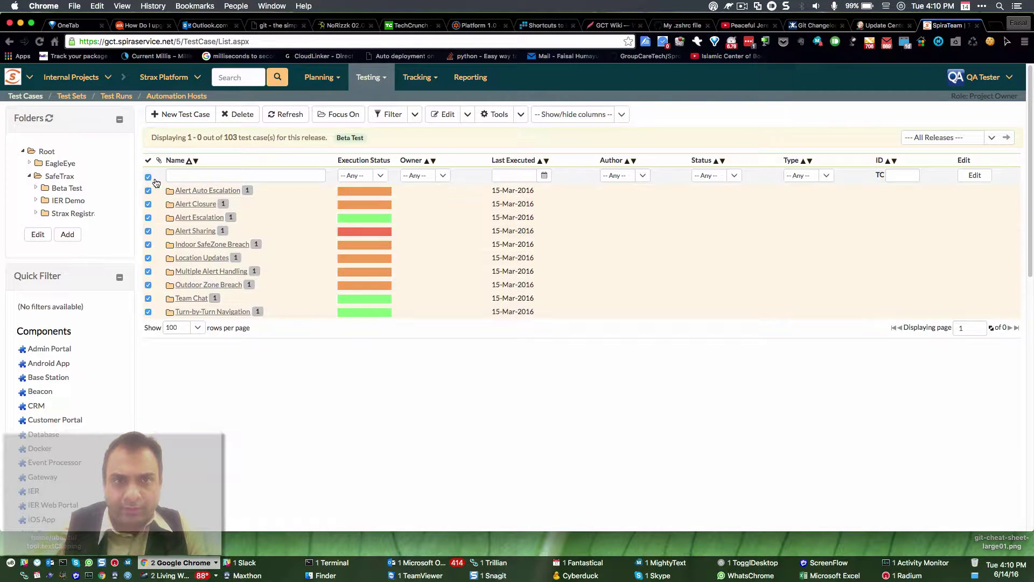
right_click(212, 189)
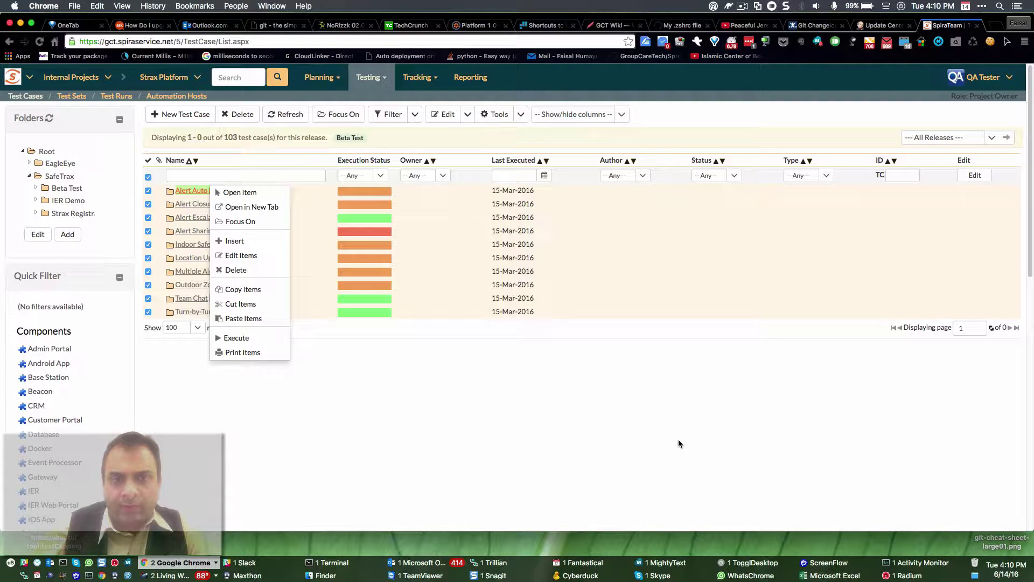
left_click(611, 414)
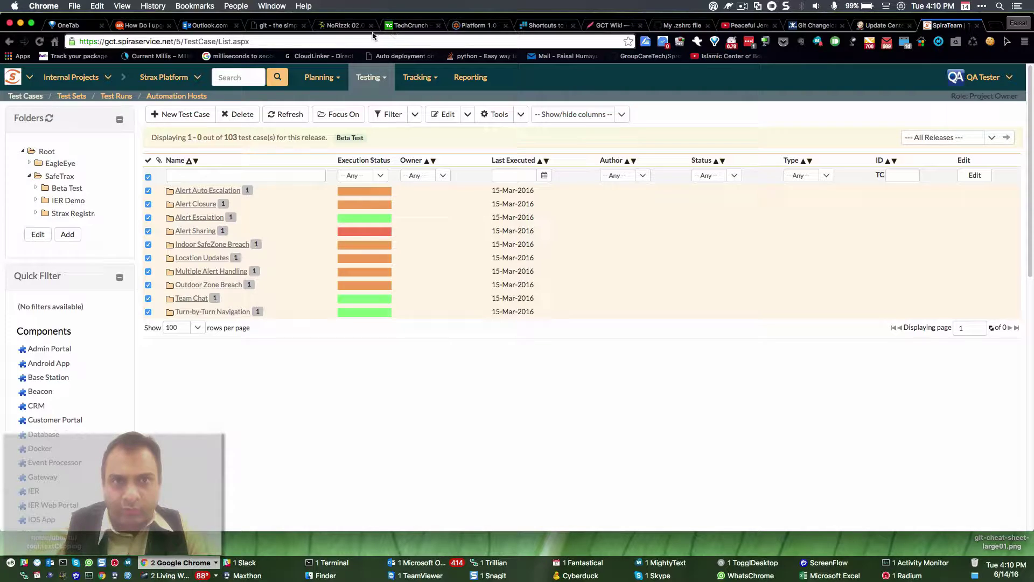
left_click(344, 28)
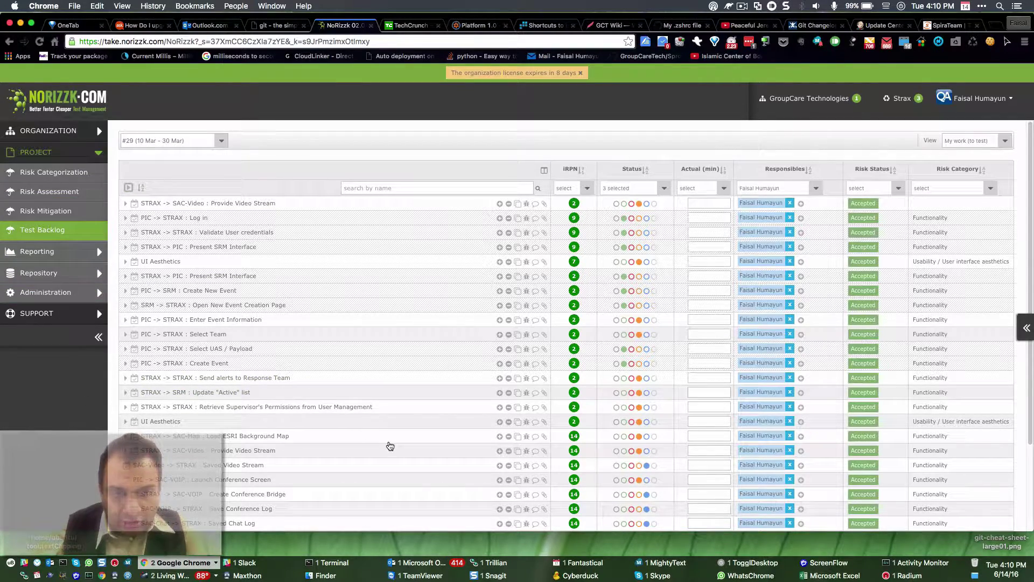
Step: Move the NoRizzk tab beside SpiraTeam and return to SpiraTeam's ten Beta Test folders
scroll(443, 464, "down", 4)
scroll(283, 499, "up", 4)
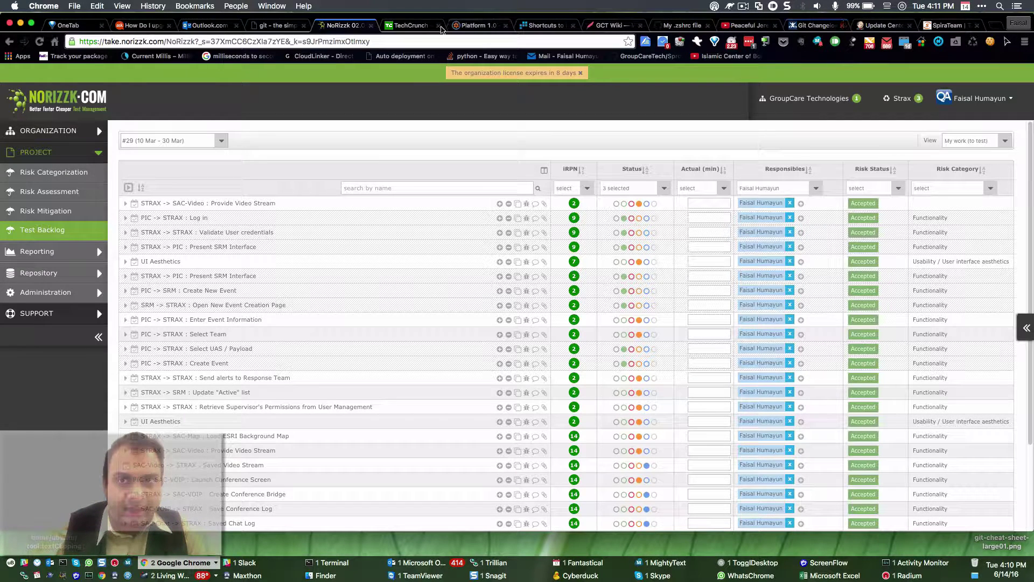
left_click_drag(334, 30, 941, 30)
left_click(942, 27)
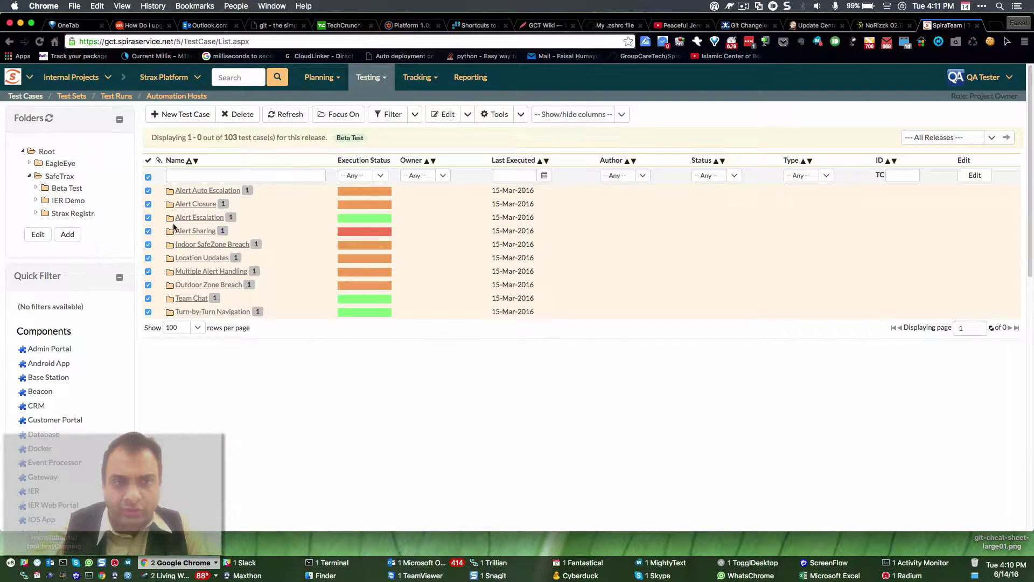
Step: Return to NoRizzk's sprint #29 backlog of Accepted STRAX items
left_click(864, 28)
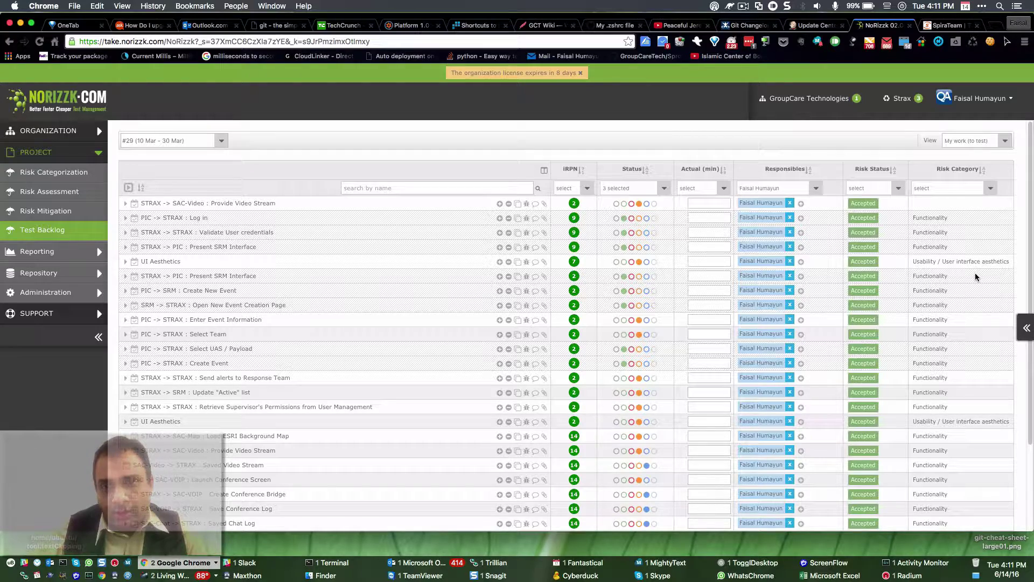
Step: Expand STRAX -> PIC : Present SRM Interface to reveal Account Admin UI through Pagination UI
scroll(975, 277, "down", 4)
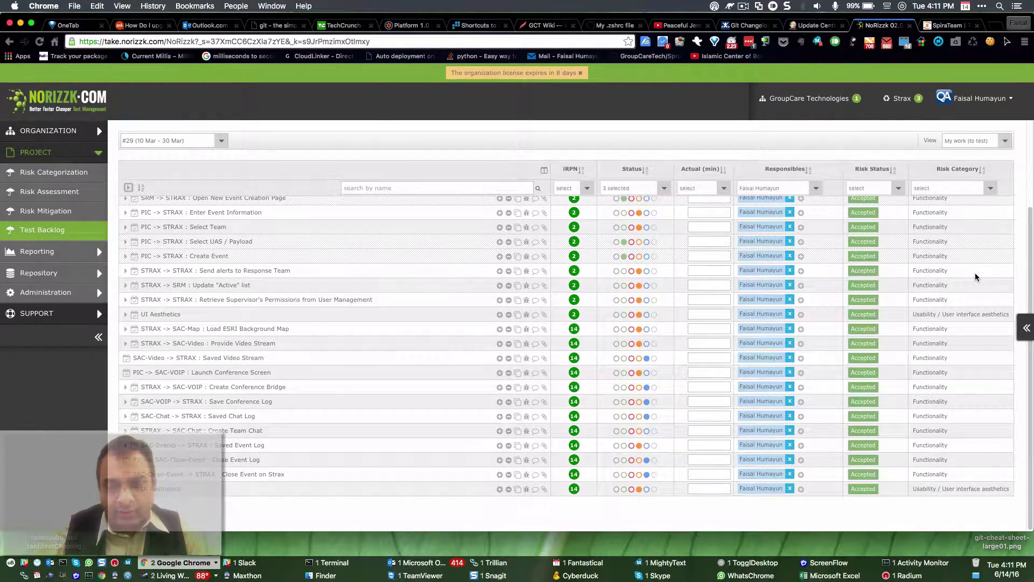
scroll(975, 277, "up", 4)
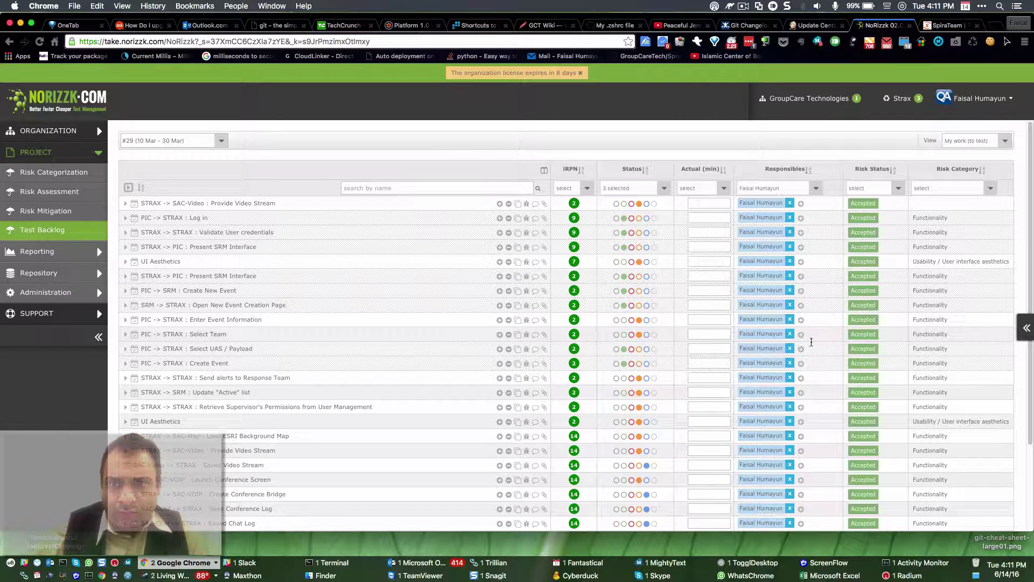
scroll(888, 350, "down", 4)
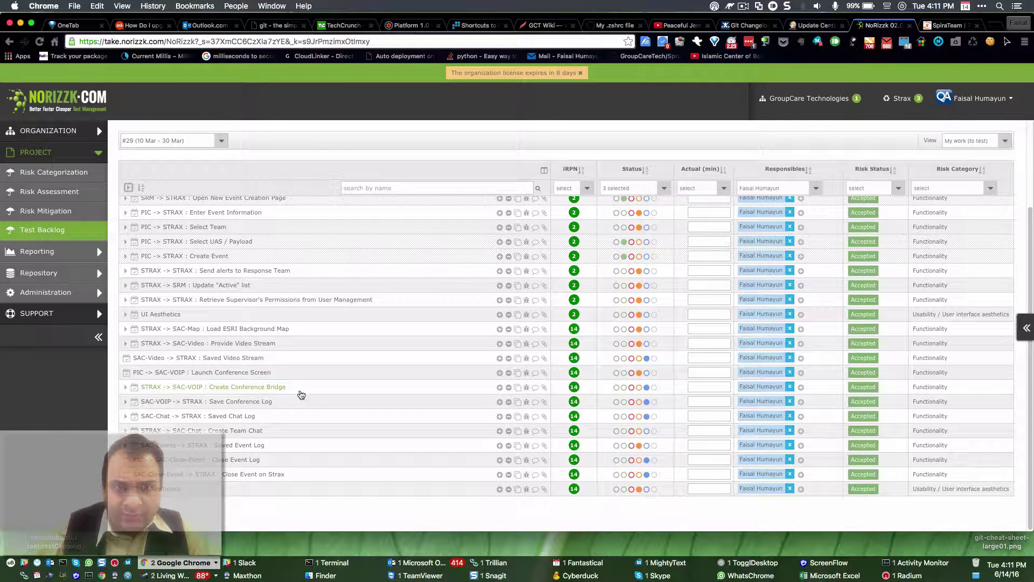
scroll(318, 397, "up", 4)
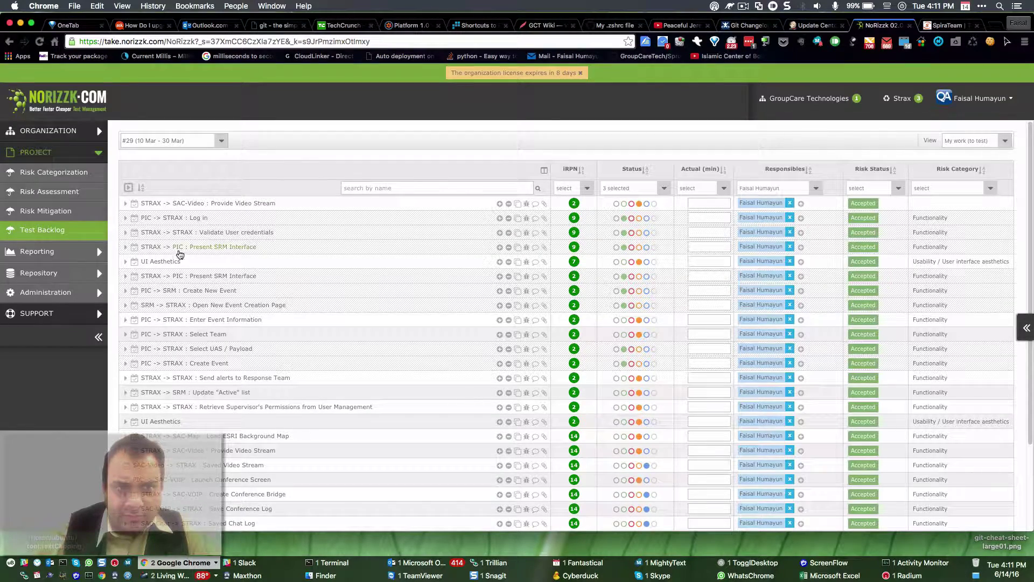
left_click(125, 248)
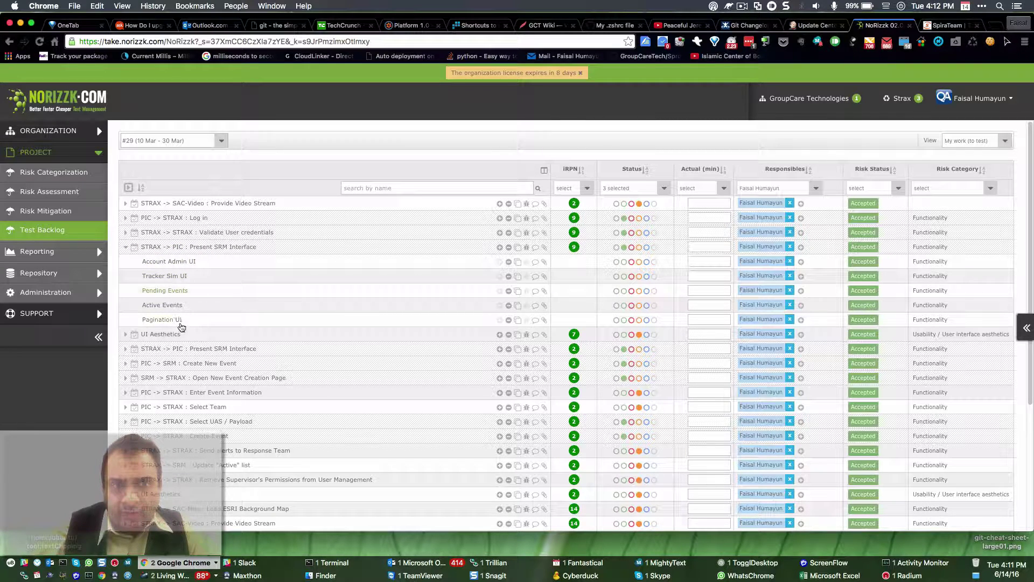
Step: Load Present SRM Interface and each child test, Account Admin UI to Pagination UI, in Details
left_click(183, 251)
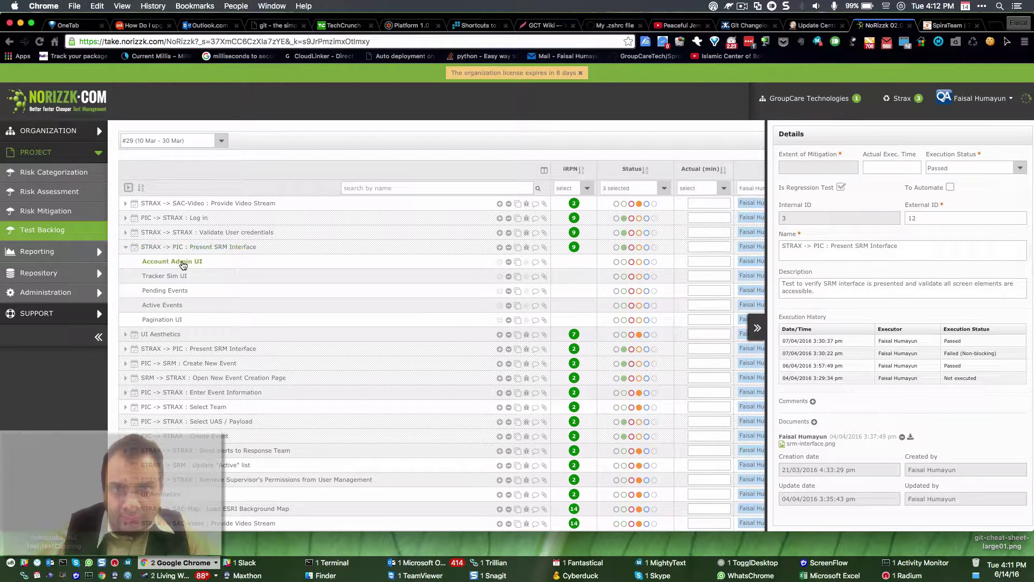
left_click(183, 264)
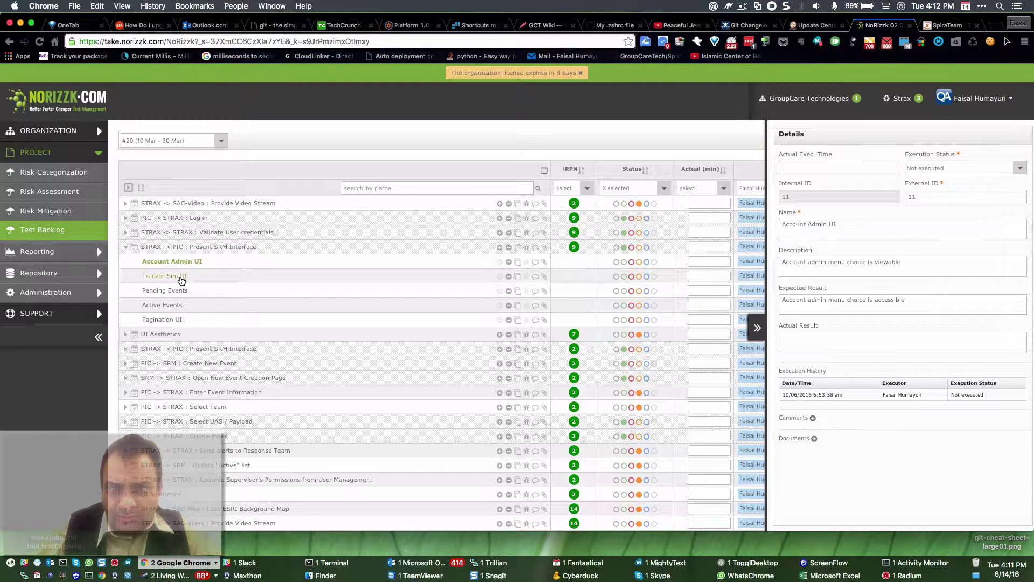
left_click(180, 277)
left_click(180, 291)
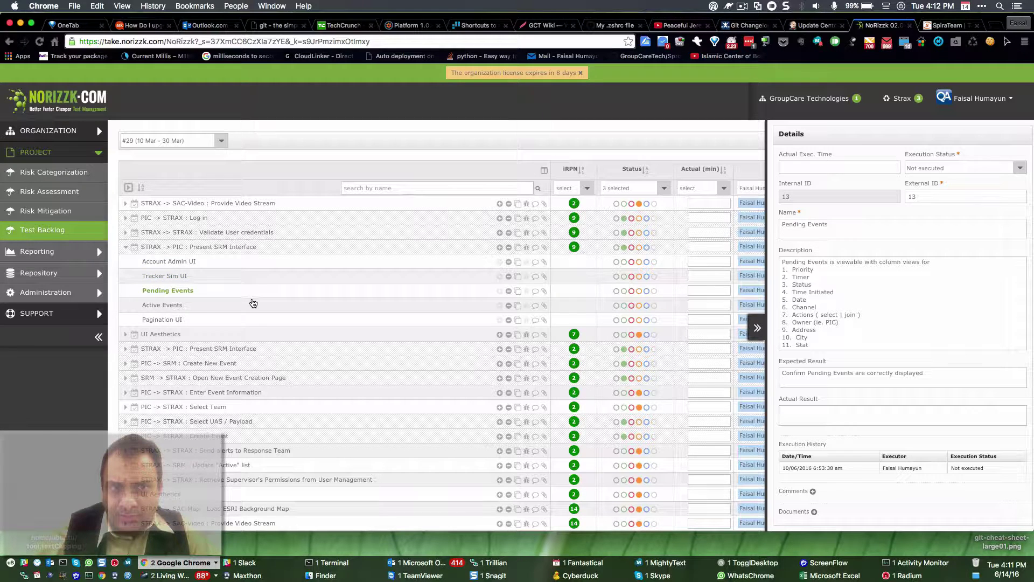
left_click(190, 312)
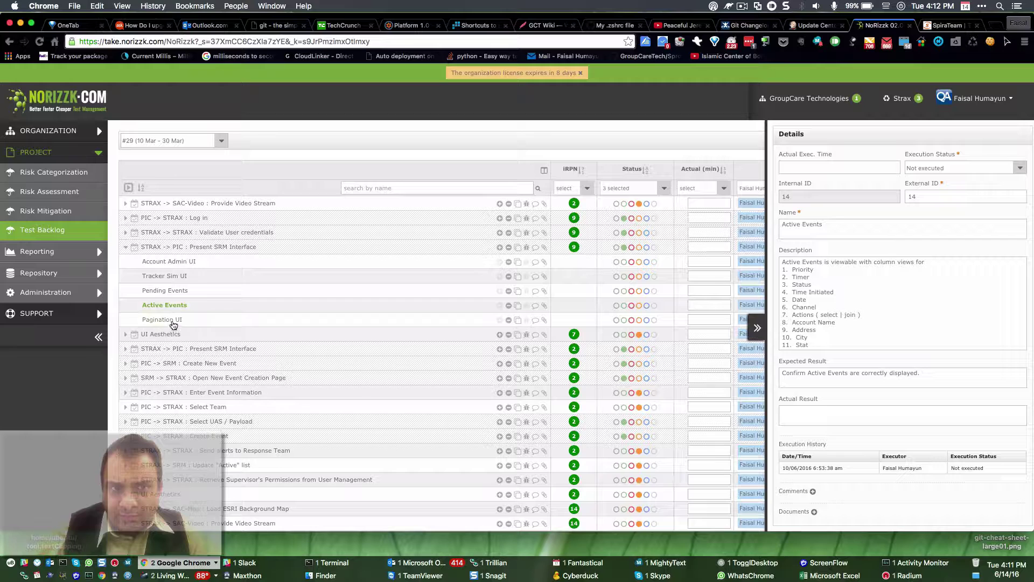
left_click(173, 323)
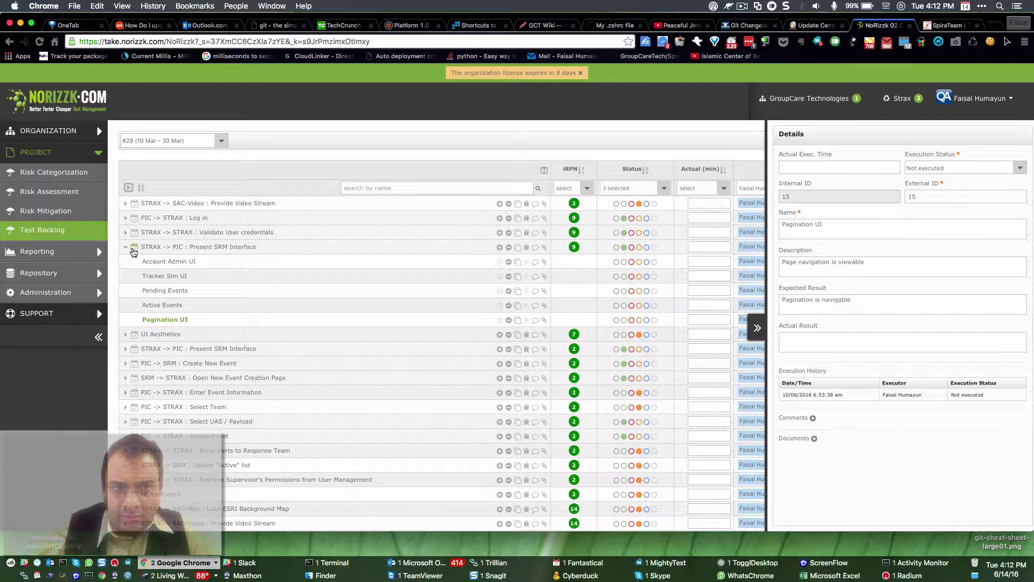
Step: Toggle the UI Aesthetics group and expand the second Present SRM Interface group
left_click(126, 335)
left_click(126, 335)
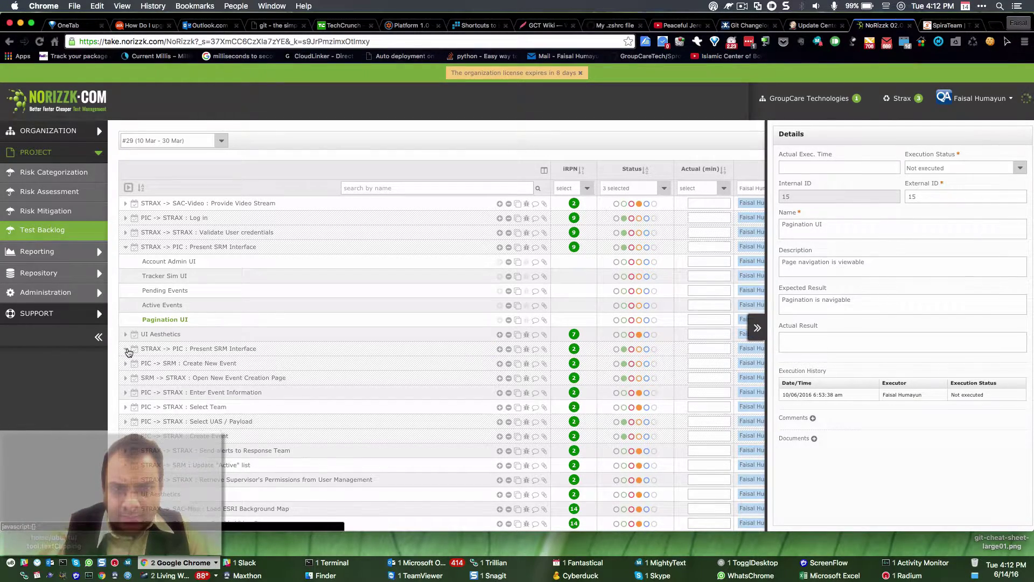
left_click(128, 349)
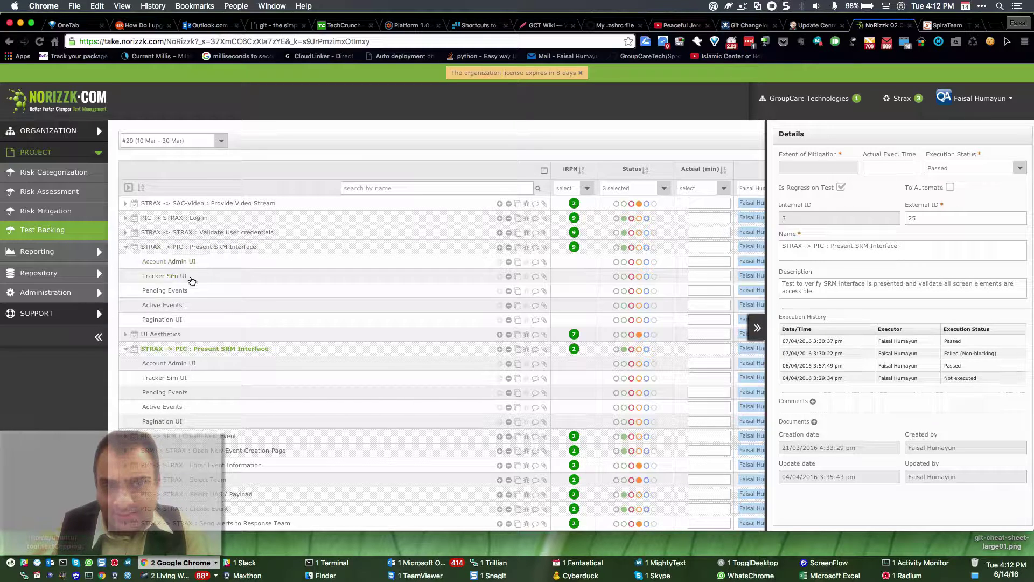
Step: Check the first Present SRM Interface details, hide the Details panel, and return to SpiraTeam's Beta Test list
left_click(242, 250)
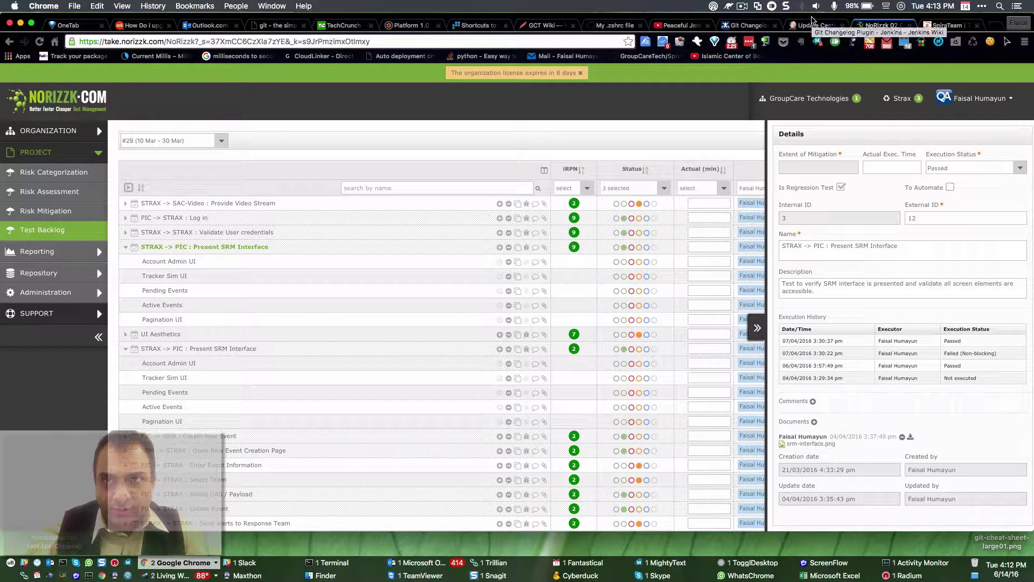
left_click(758, 329)
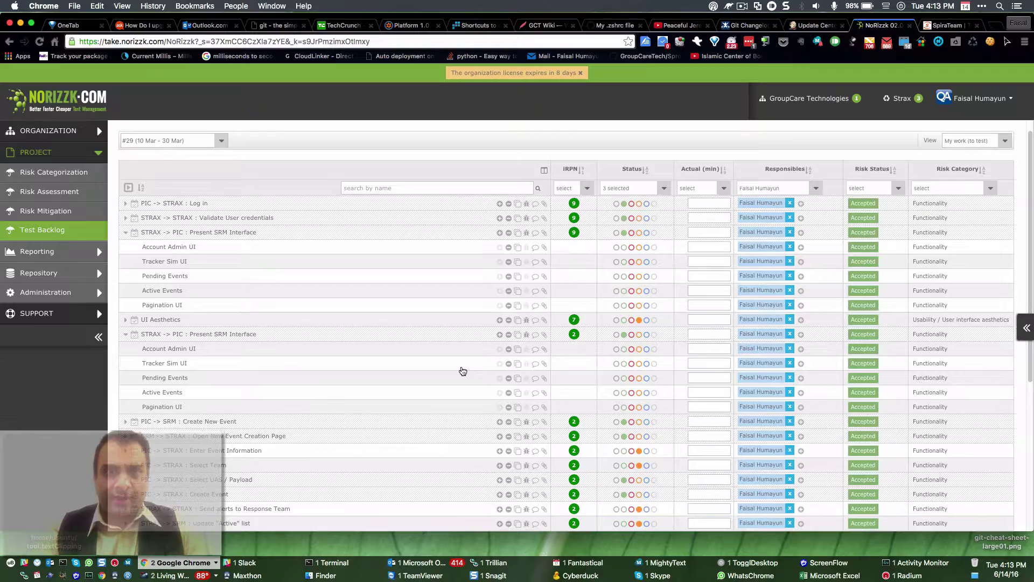
left_click(932, 27)
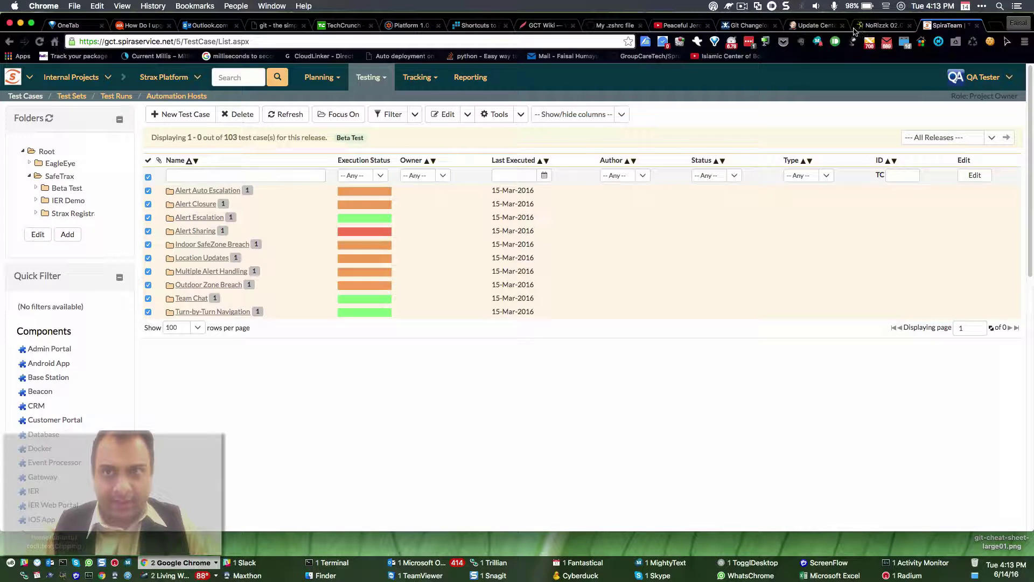
Step: Lower the system volume and show the IER Demo folder's preview with its sequence diagram
left_click(815, 7)
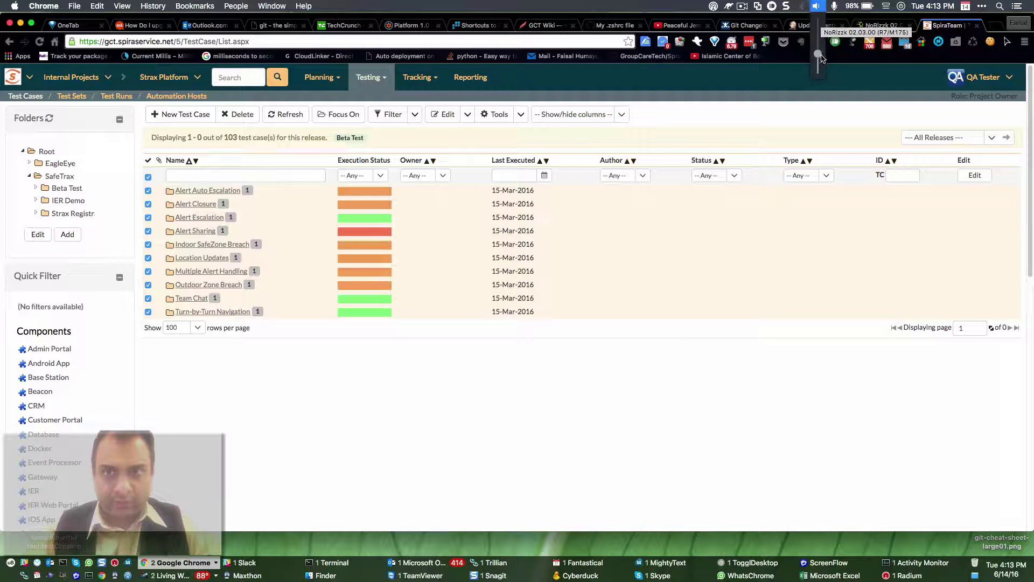
left_click_drag(822, 58, 822, 70)
left_click(762, 296)
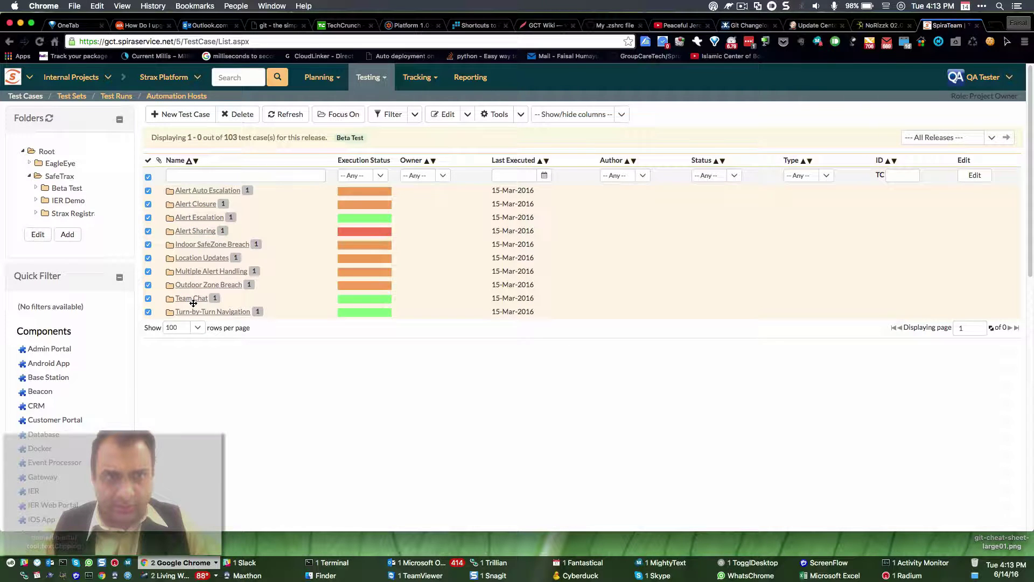
mouse_move(72, 200)
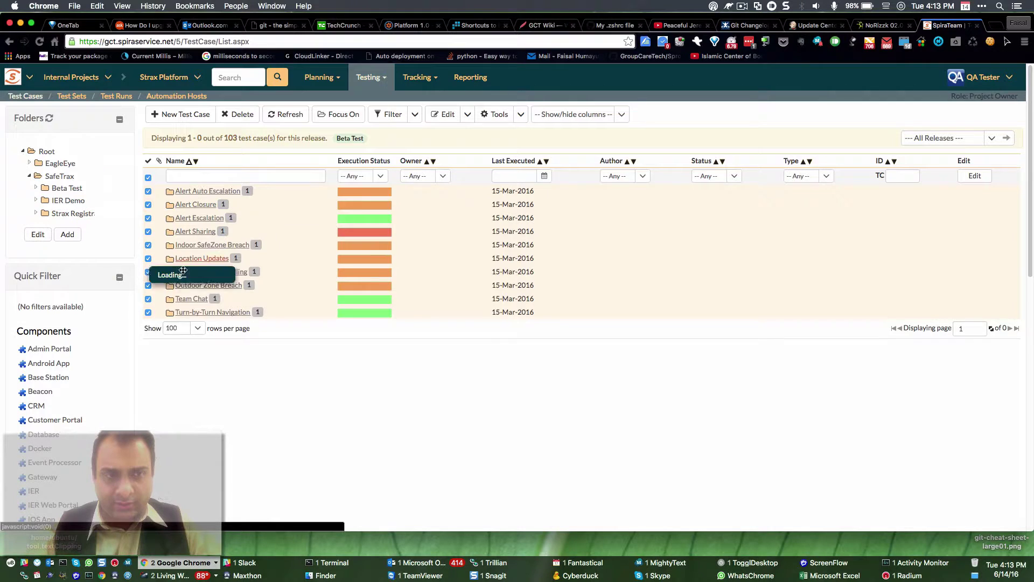
left_click(71, 201)
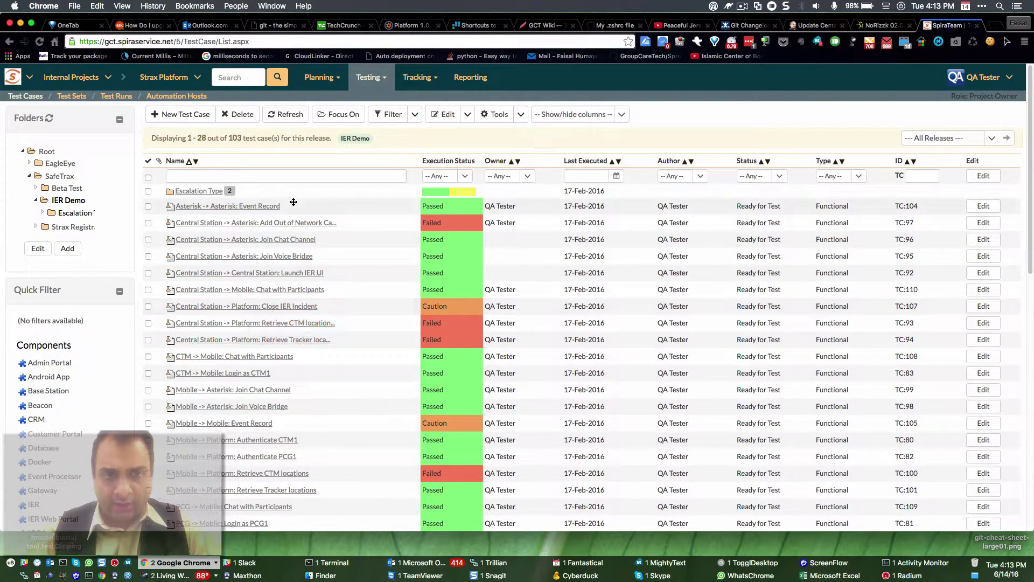
scroll(295, 388, "down", 3)
scroll(325, 397, "down", 8)
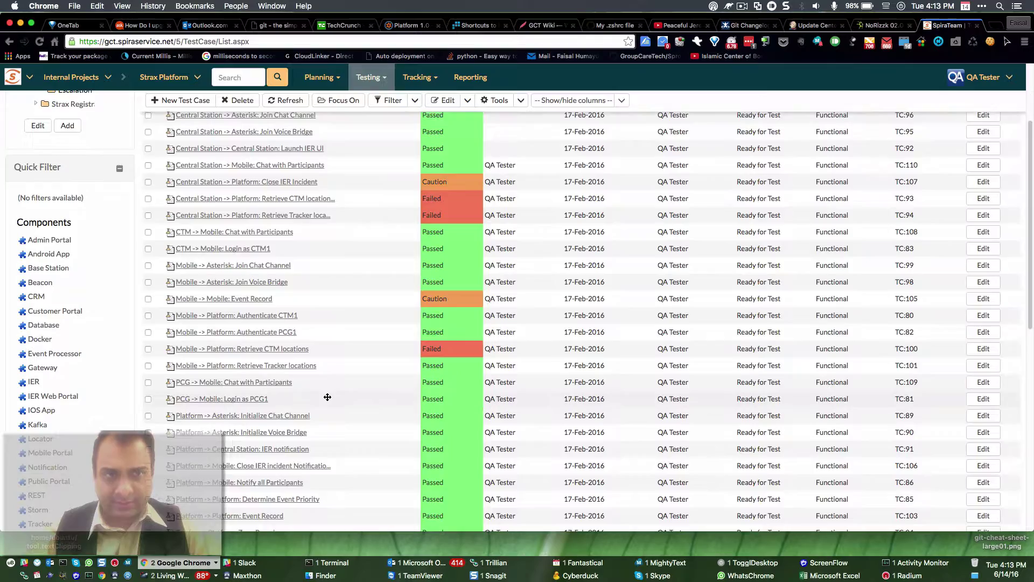
scroll(330, 398, "up", 8)
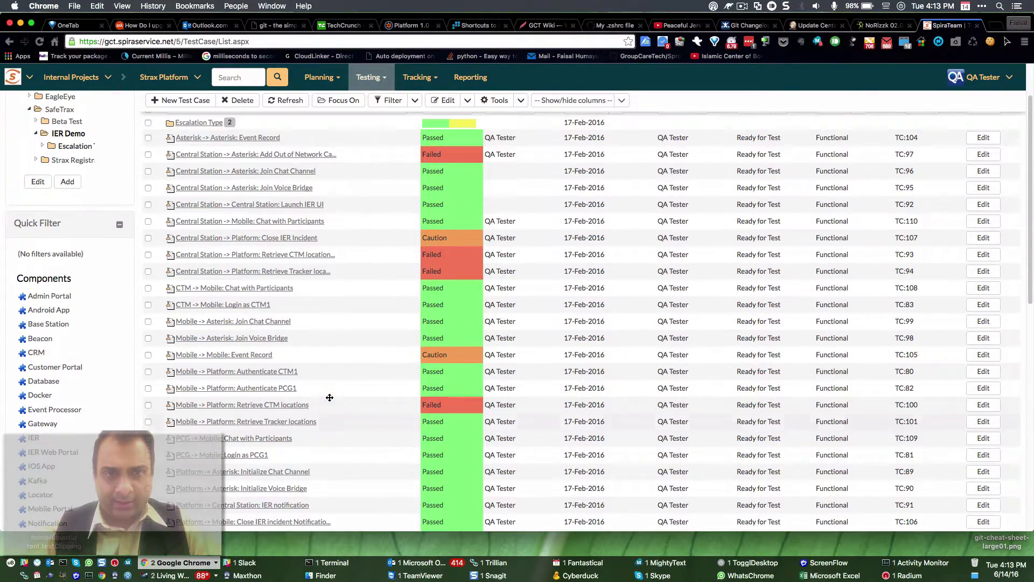
scroll(332, 400, "down", 2)
scroll(332, 400, "down", 4)
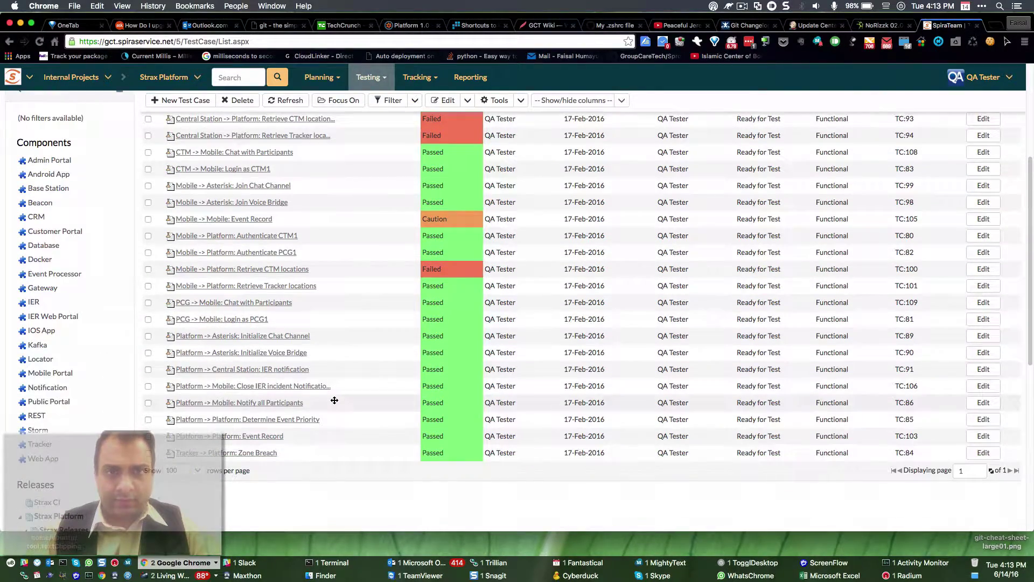
scroll(335, 400, "up", 9)
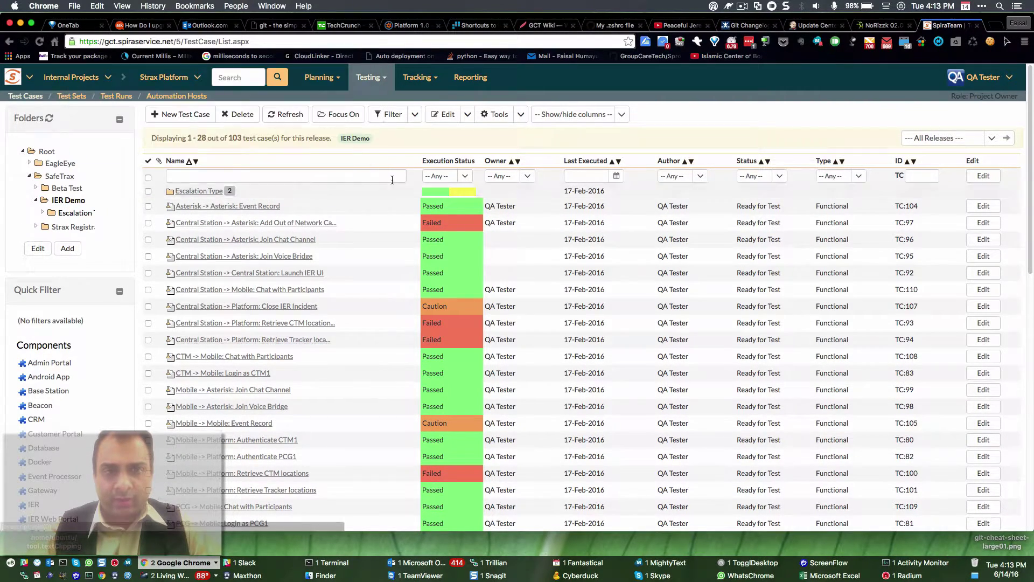
left_click(37, 200)
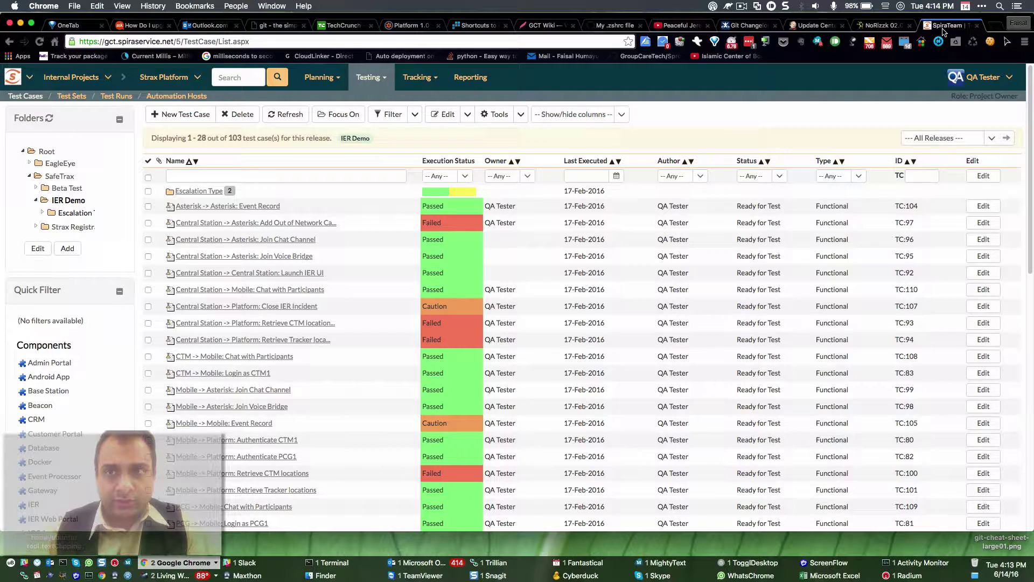
left_click(884, 26)
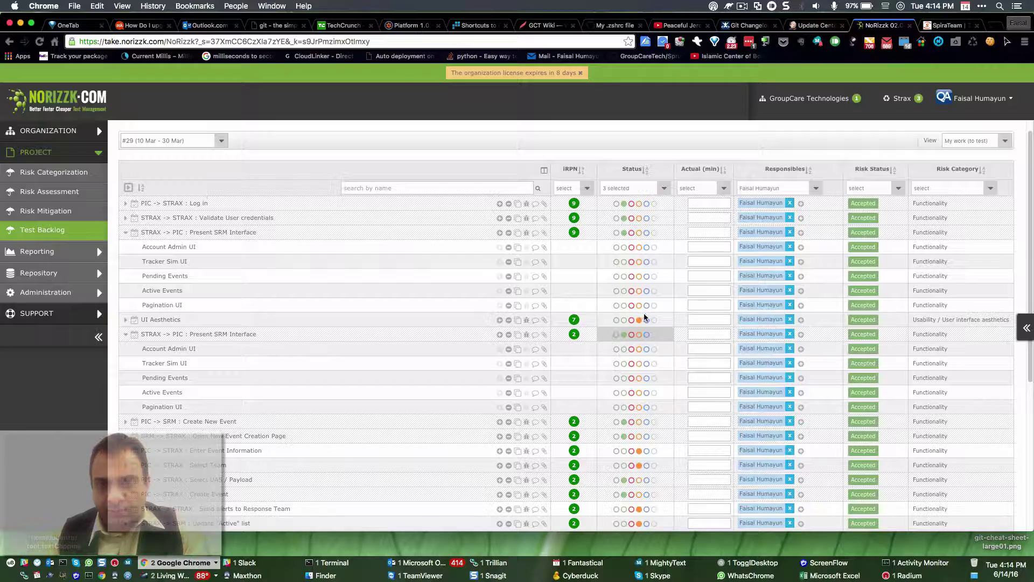
scroll(672, 331, "down", 5)
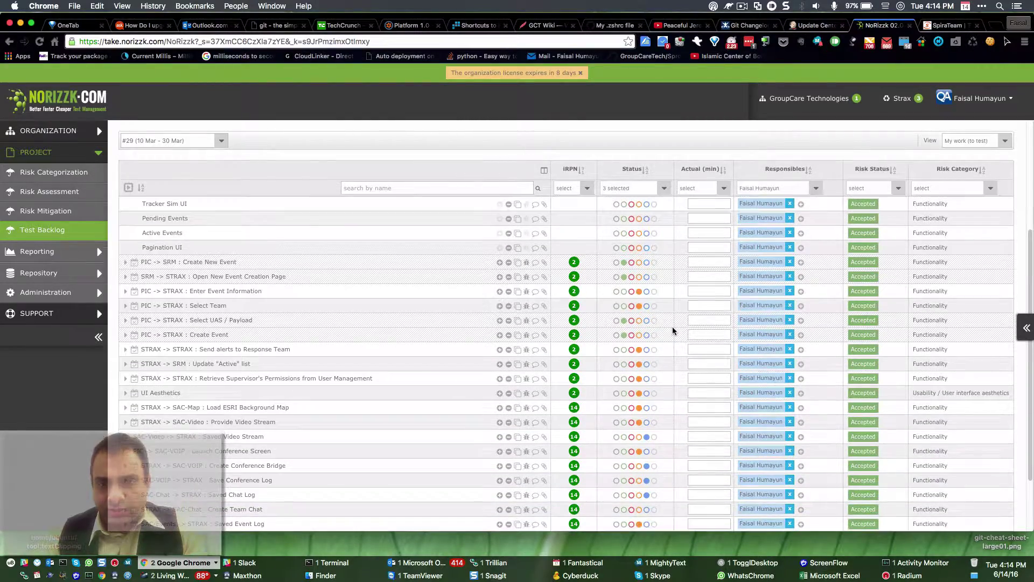
scroll(673, 330, "down", 3)
scroll(671, 334, "up", 8)
scroll(672, 334, "up", 2)
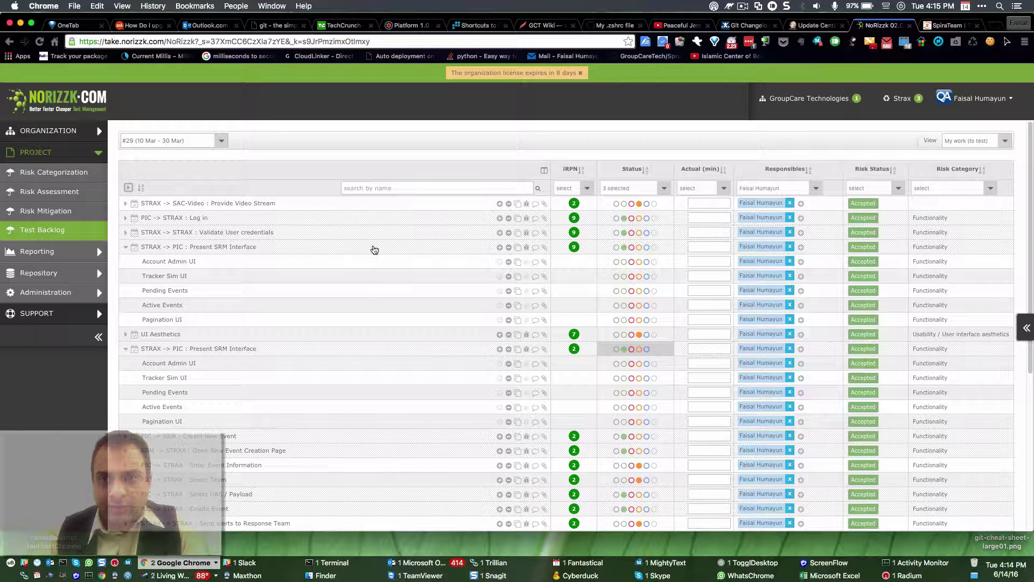
scroll(667, 403, "down", 1)
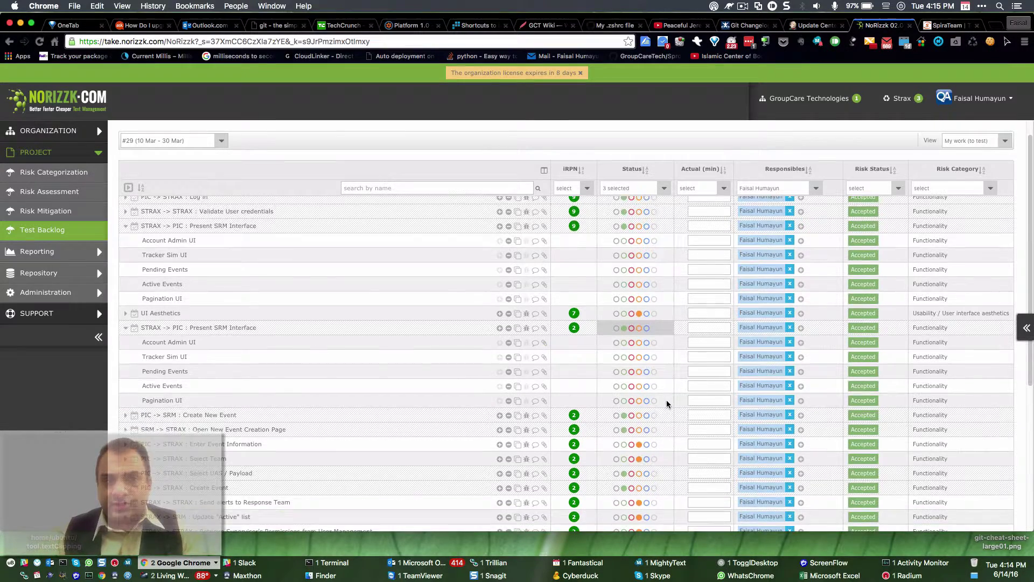
scroll(674, 404, "down", 10)
scroll(682, 404, "up", 10)
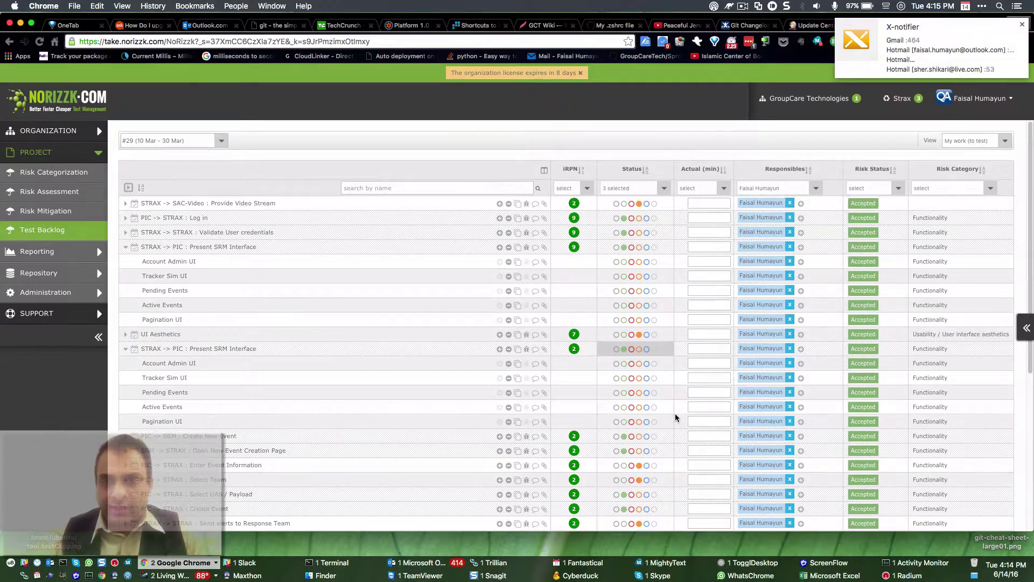
left_click(1022, 24)
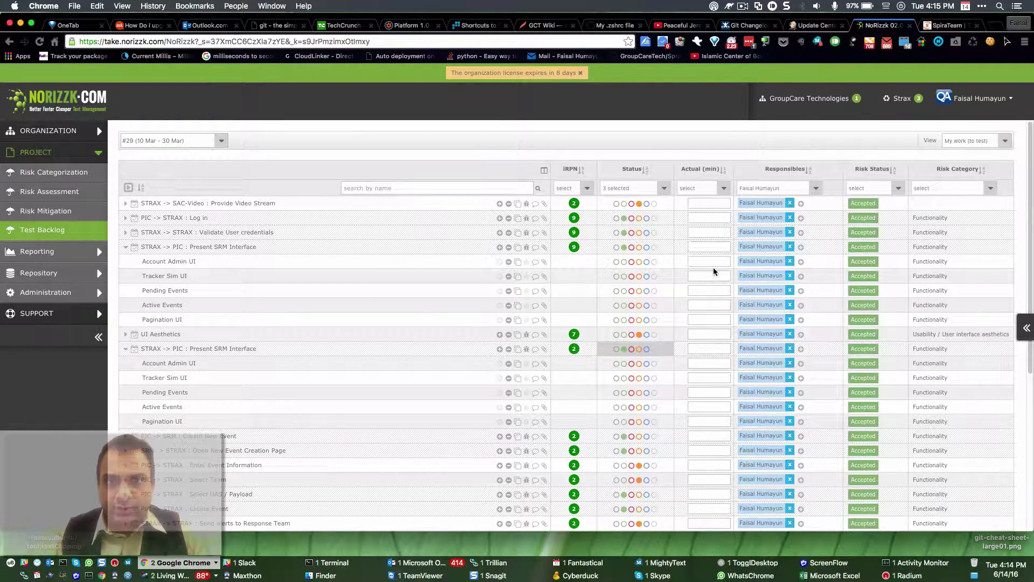
left_click(948, 25)
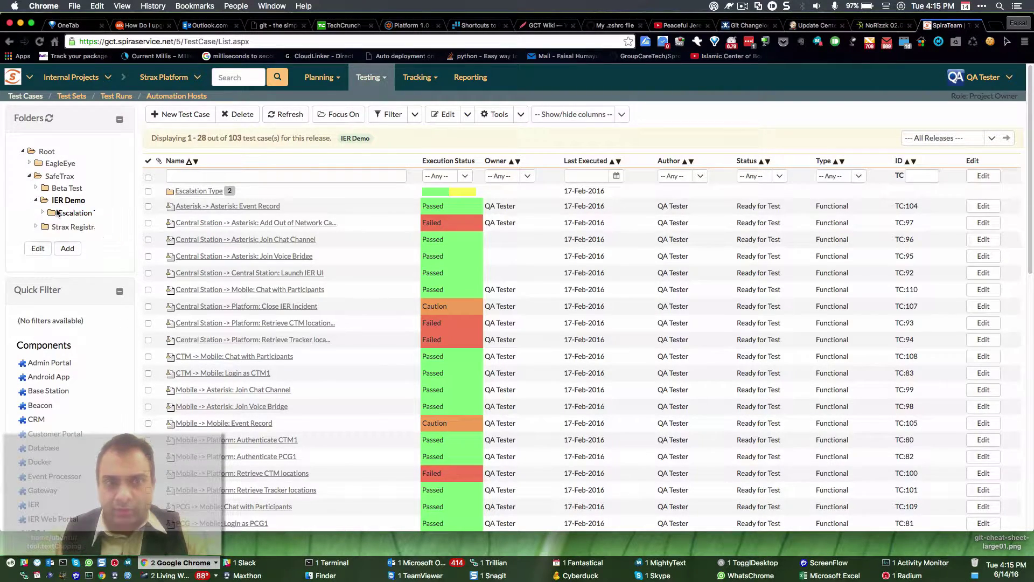
Step: Open SafeTrax to list Beta Test, IER Demo and Strax Registration, then open Beta Test
mouse_move(63, 204)
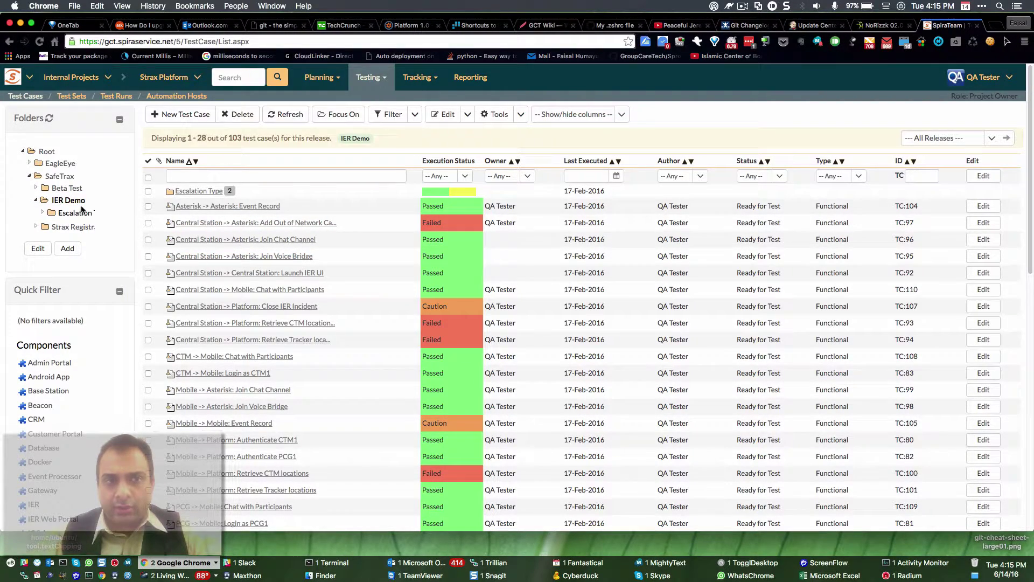
left_click(57, 177)
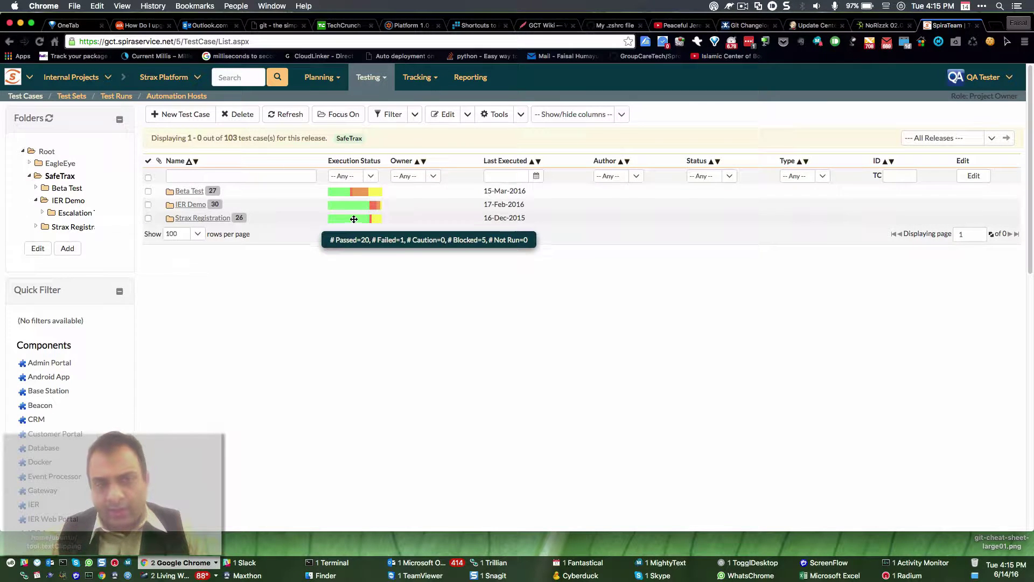
mouse_move(344, 197)
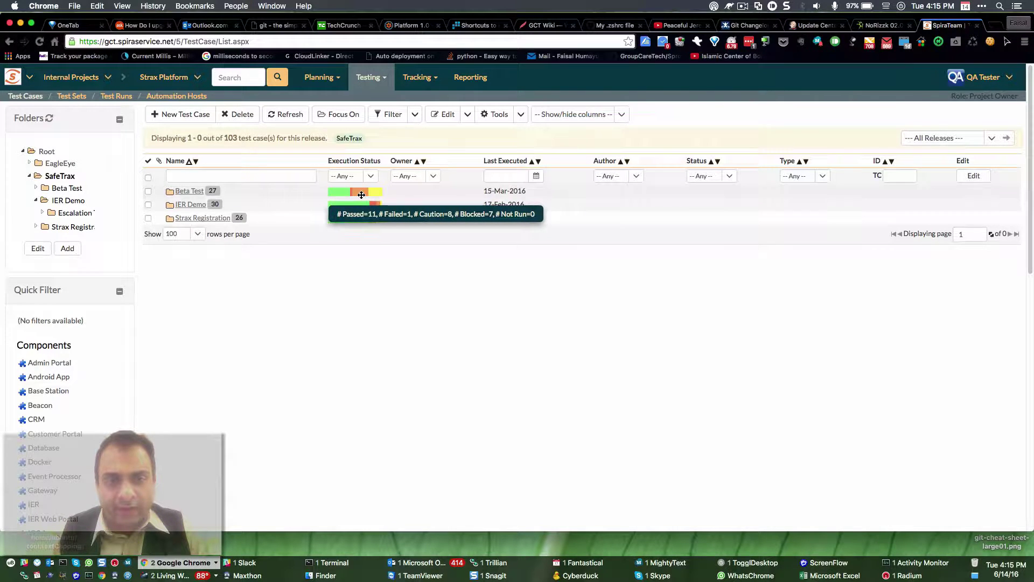
left_click(201, 192)
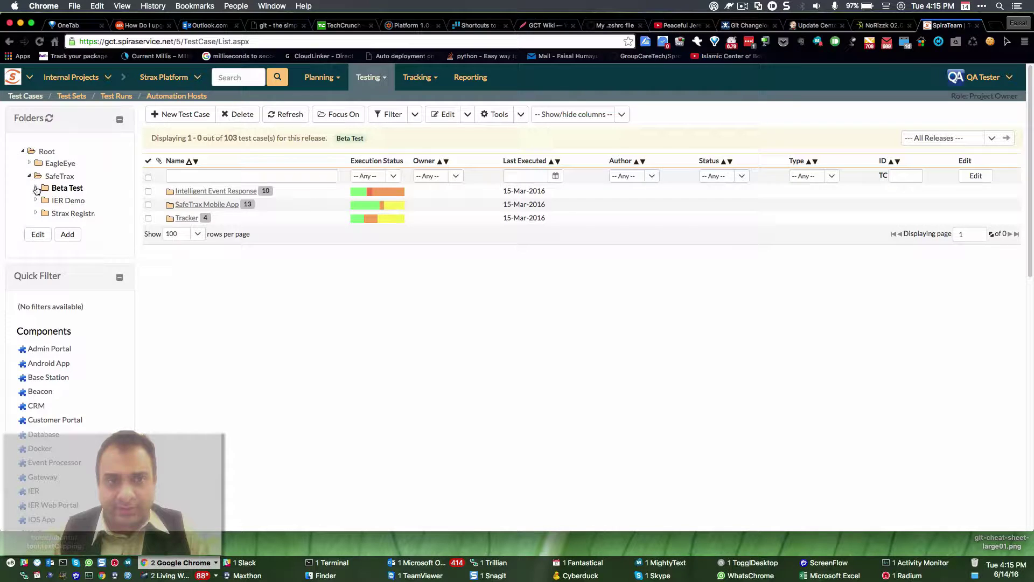
Step: Check execution counts for Intelligent Event Response, SafeTrax Mobile App and Tracker, then open Tracker
mouse_move(249, 193)
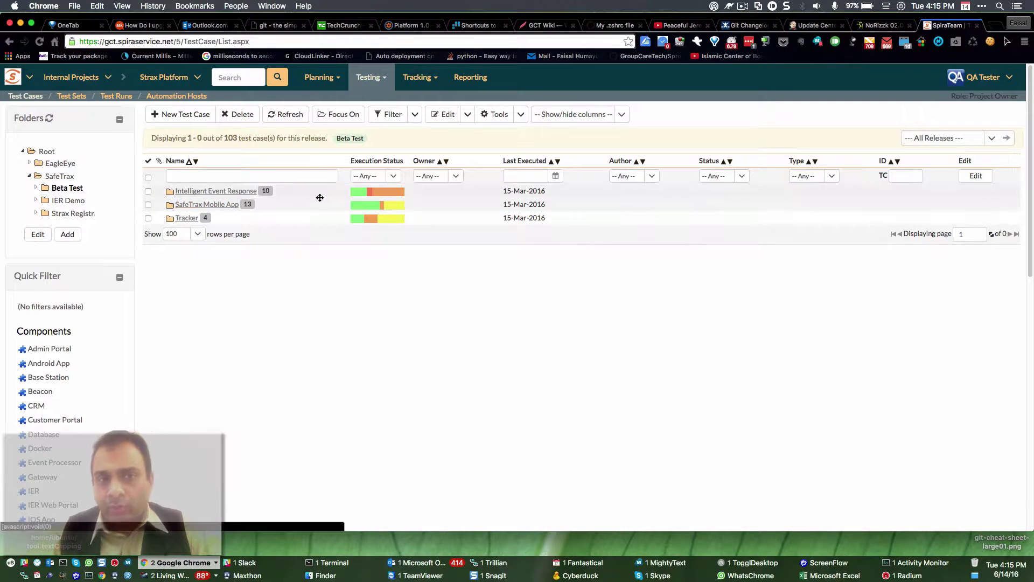
mouse_move(375, 212)
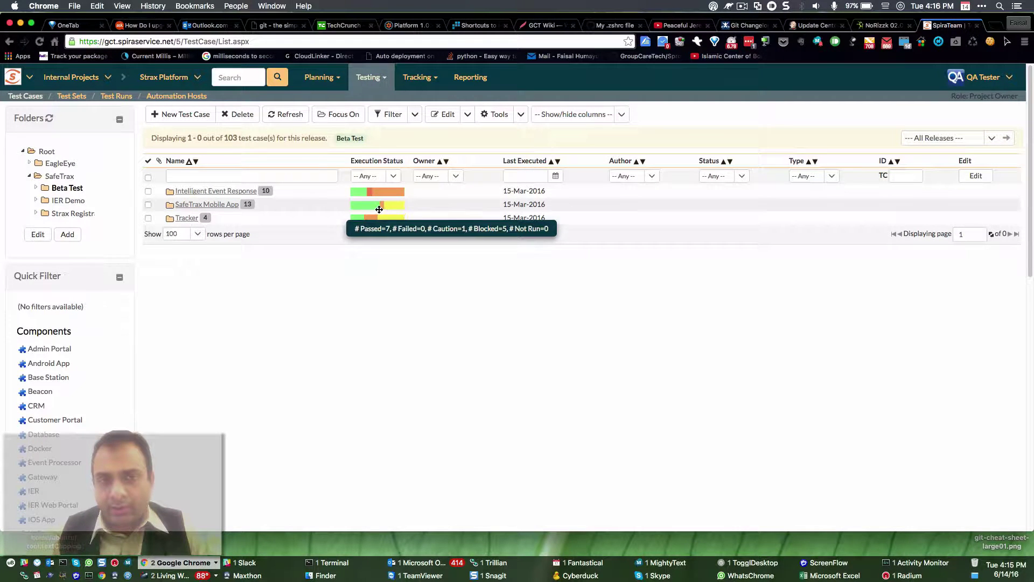
mouse_move(407, 209)
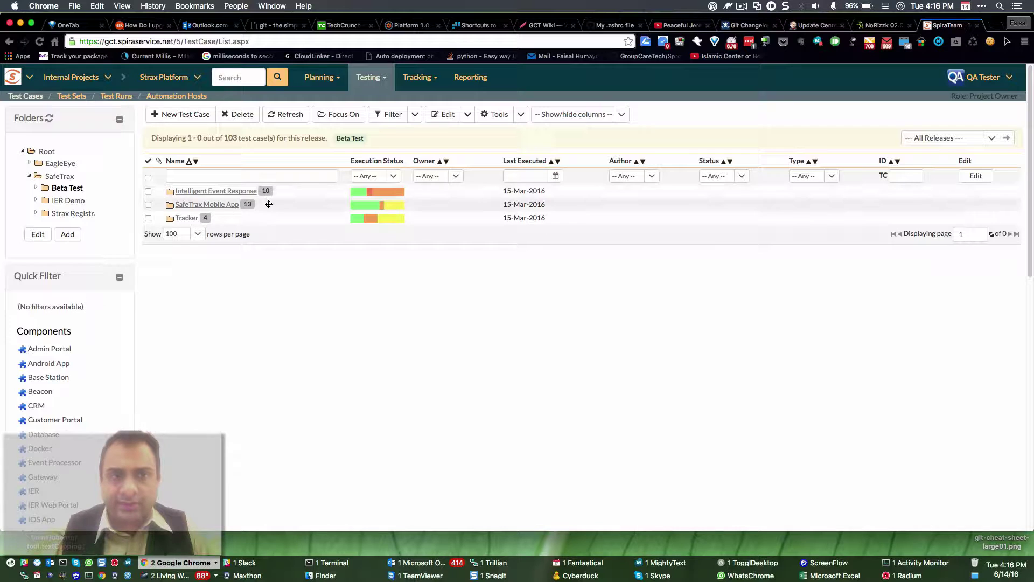
left_click(187, 218)
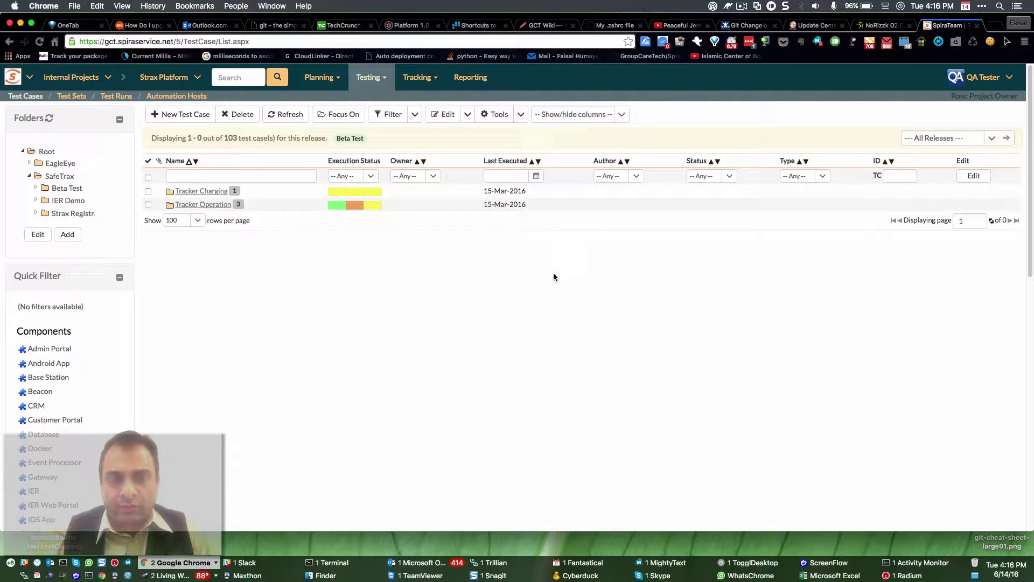
Step: Open Tracker Operation to list its Blocked, Caution and Passed test cases
left_click(219, 206)
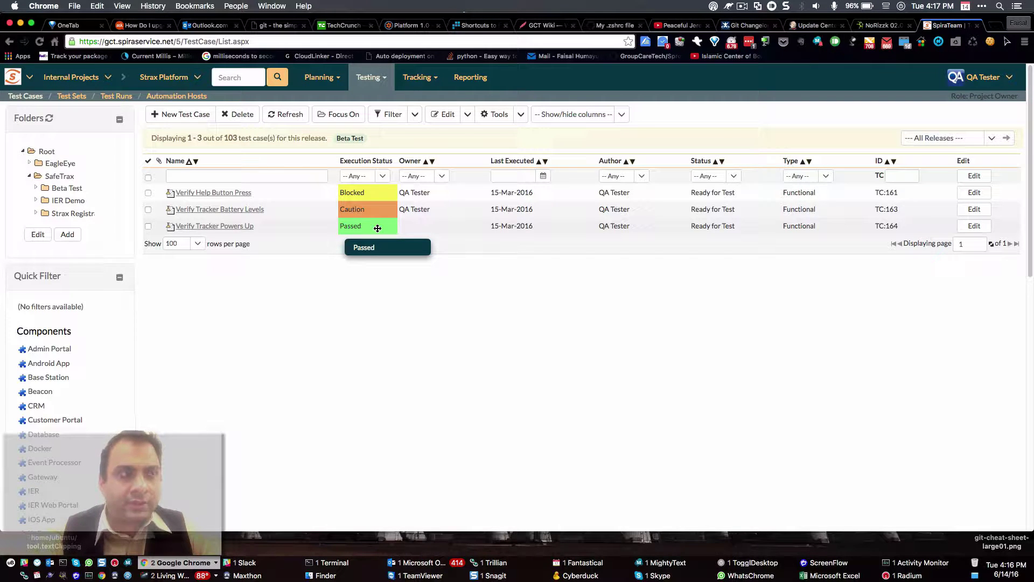
Step: Review NoRizzk's sprint #29 test backlog against the SpiraTeam Tracker Operation tests
left_click(881, 26)
scroll(888, 291, "down", 3)
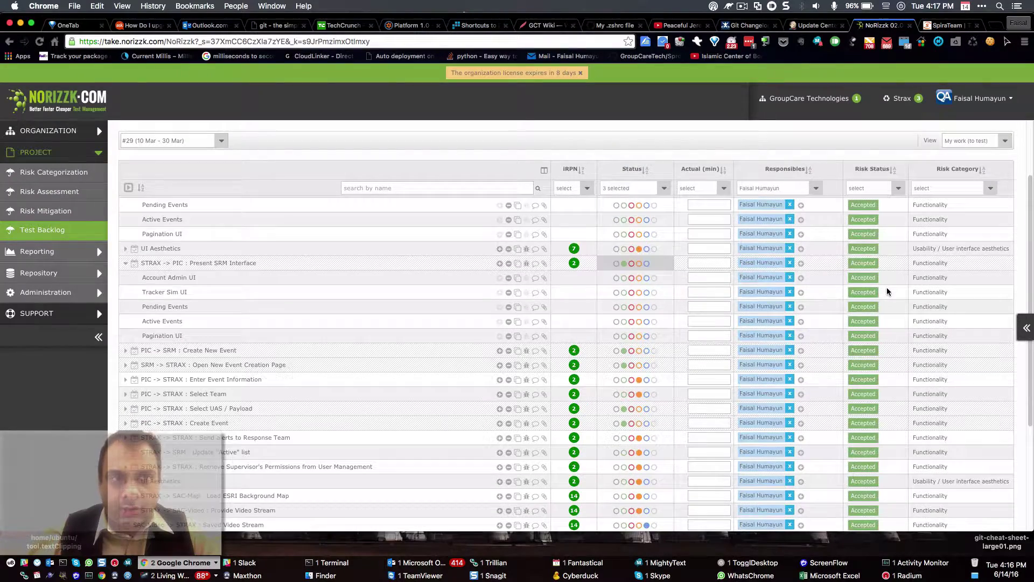
scroll(888, 291, "down", 6)
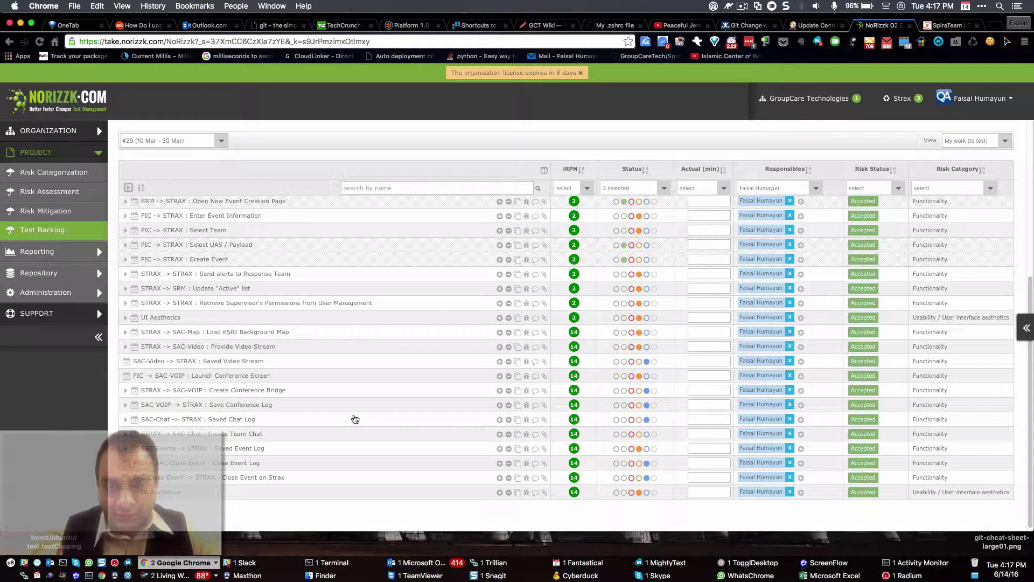
scroll(355, 419, "up", 1)
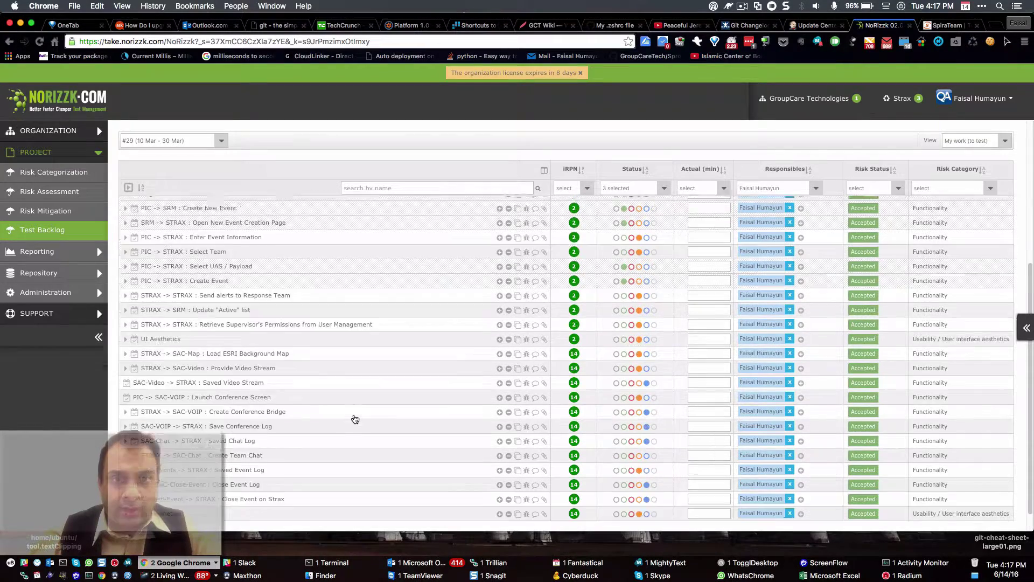
scroll(355, 419, "up", 5)
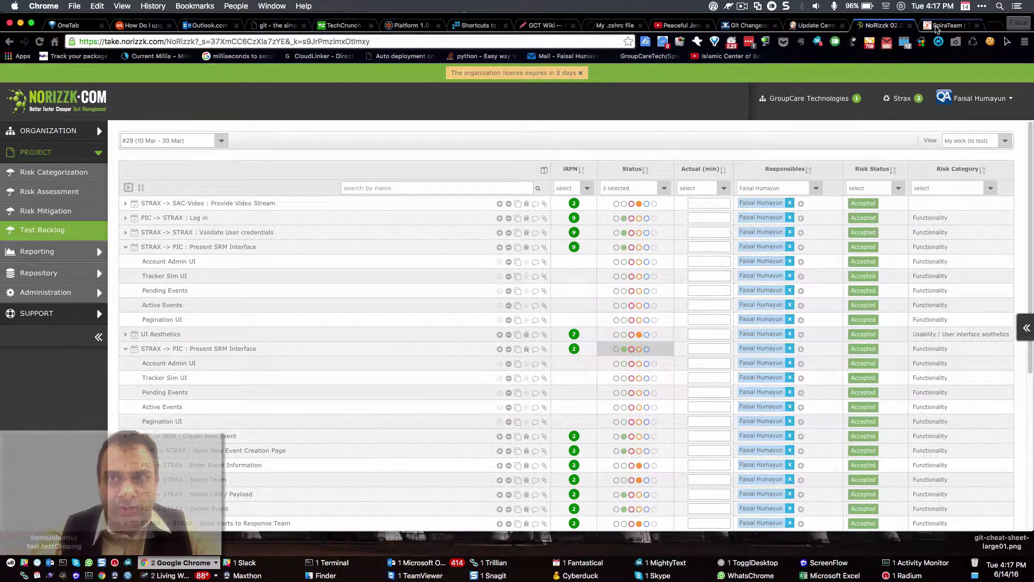
left_click(938, 26)
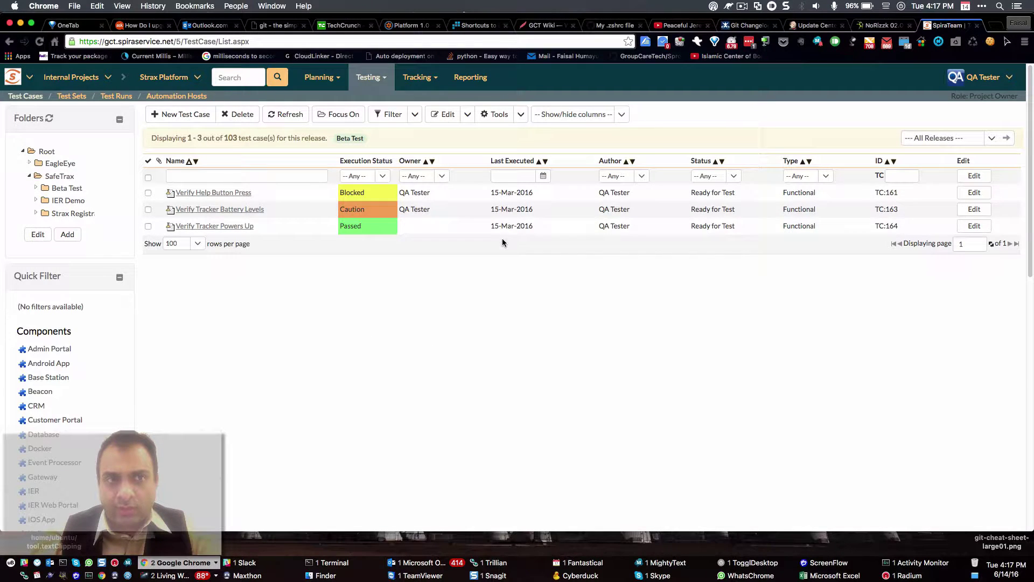
left_click(885, 26)
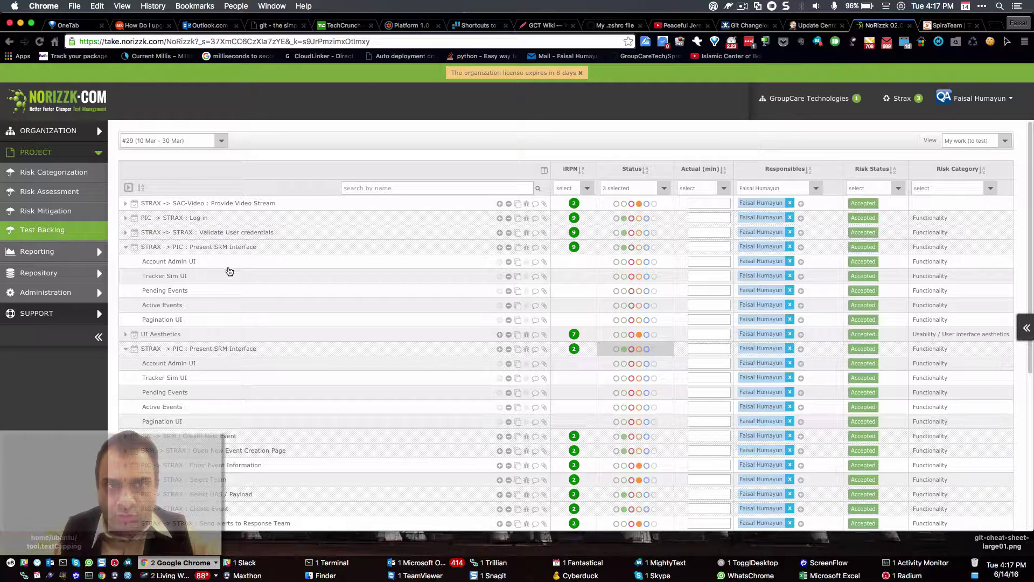
scroll(299, 384, "down", 3)
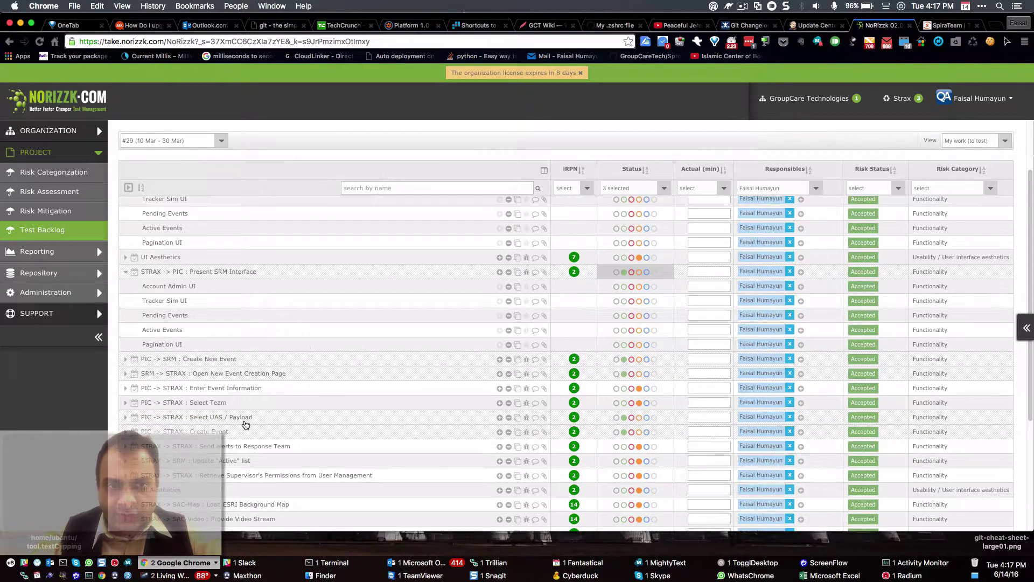
Step: Expand Enter Event Information to show its five Closed SRM To-Do items, then close Details
left_click(229, 393)
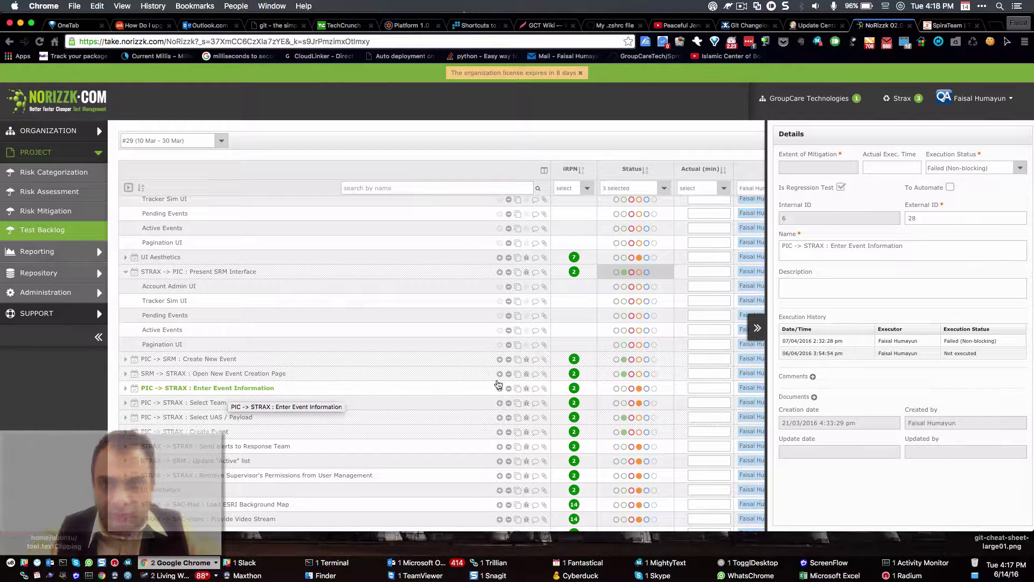
left_click(128, 390)
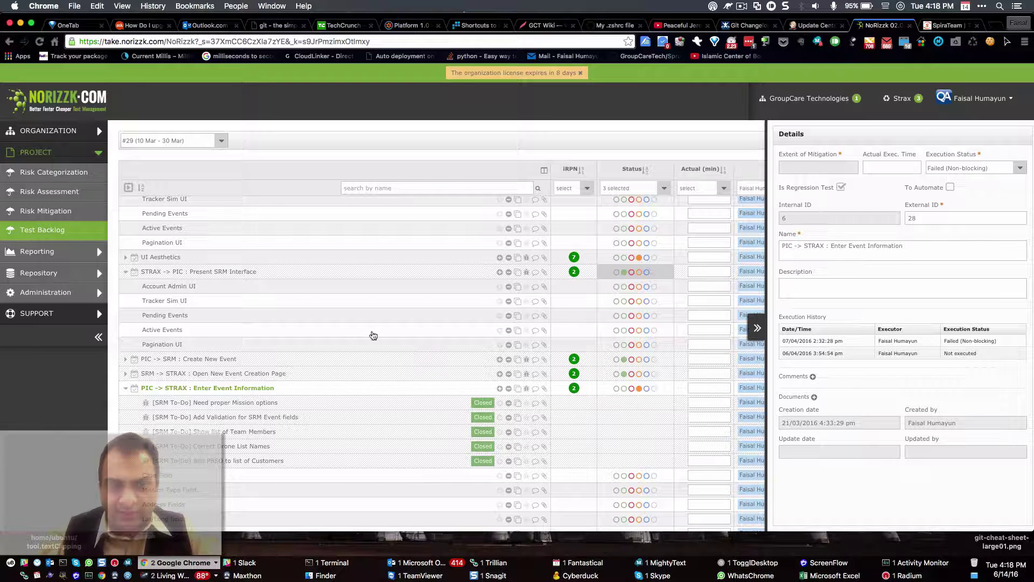
left_click(758, 328)
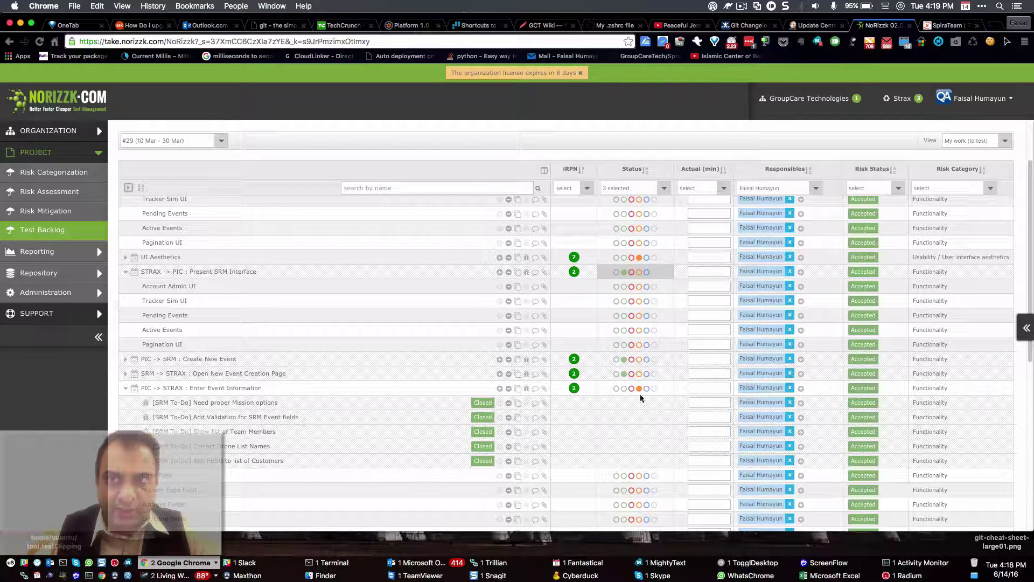
left_click(947, 25)
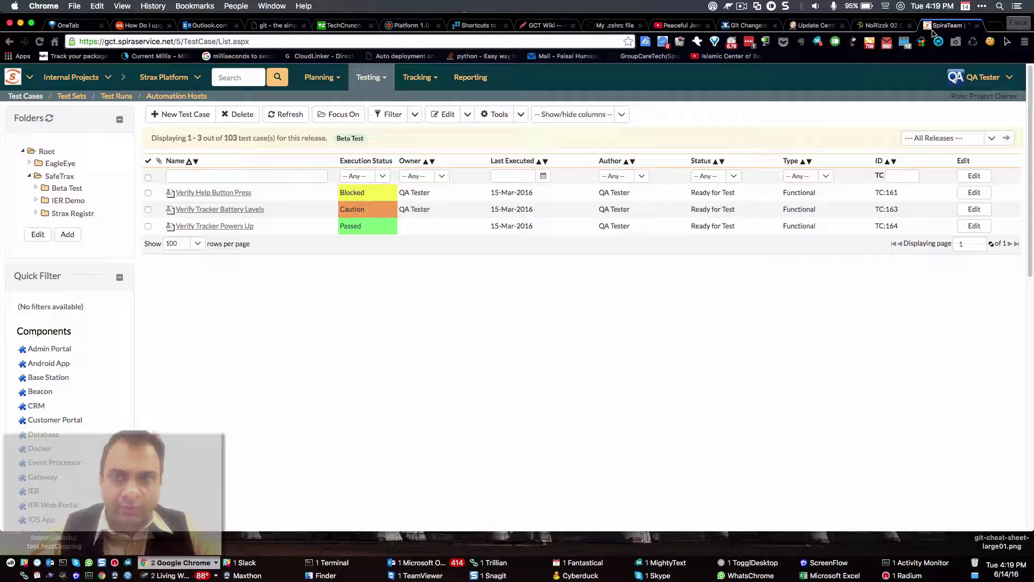
left_click(894, 25)
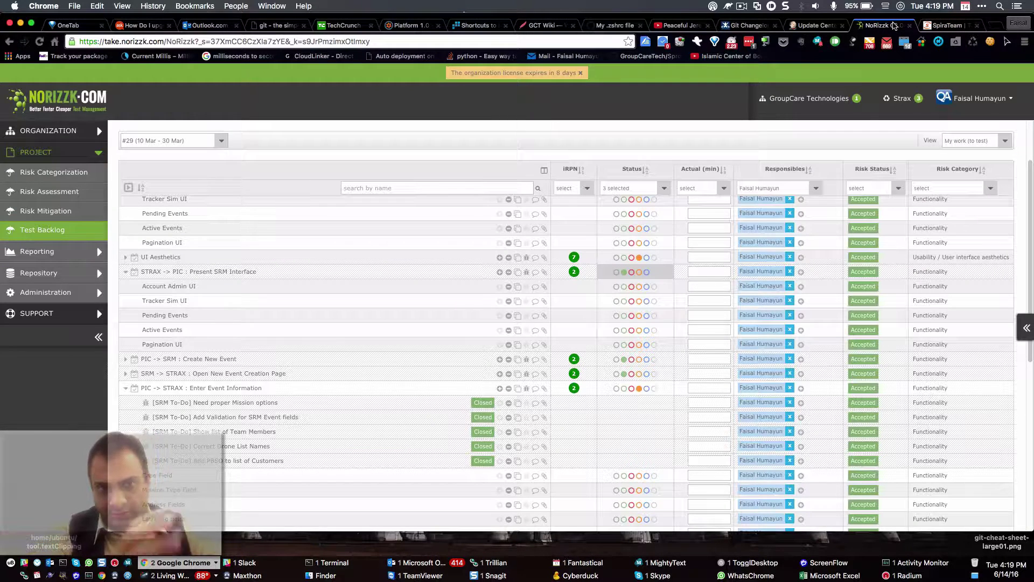